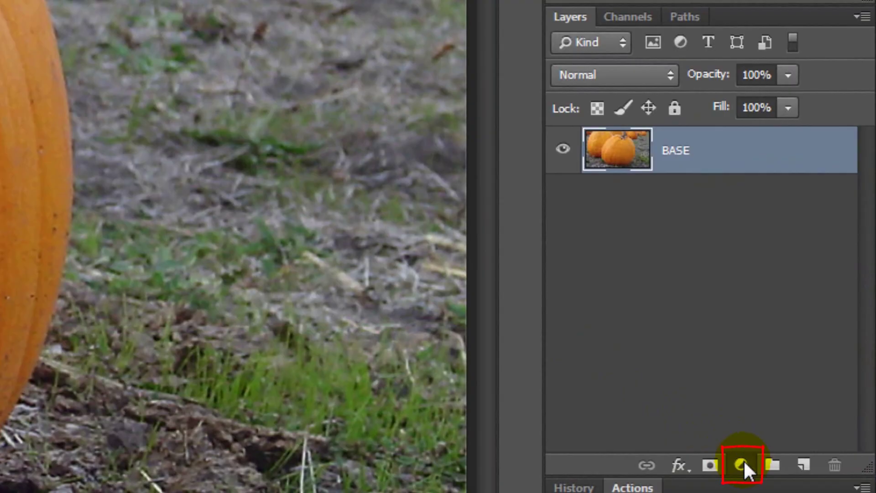
# Step: Add a Levels adjustment layer above BASE with the midtone input at .69 and the white output level at 105
pyautogui.click(742, 465)
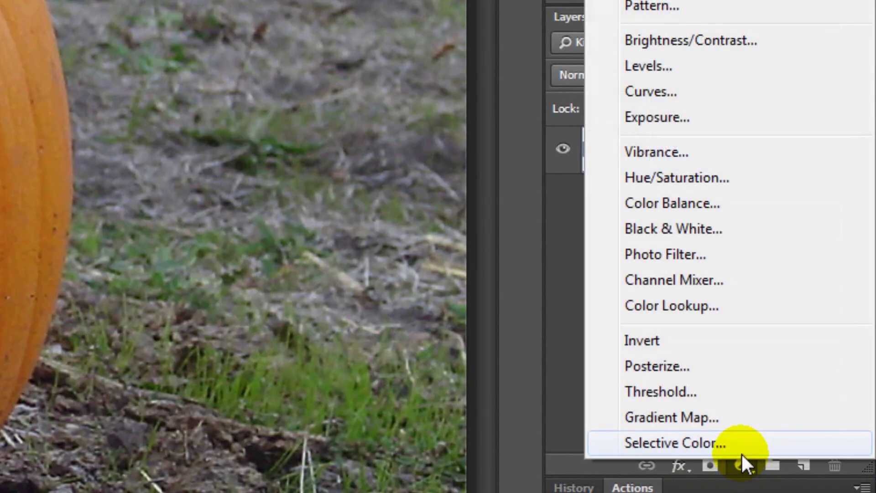
pyautogui.click(667, 69)
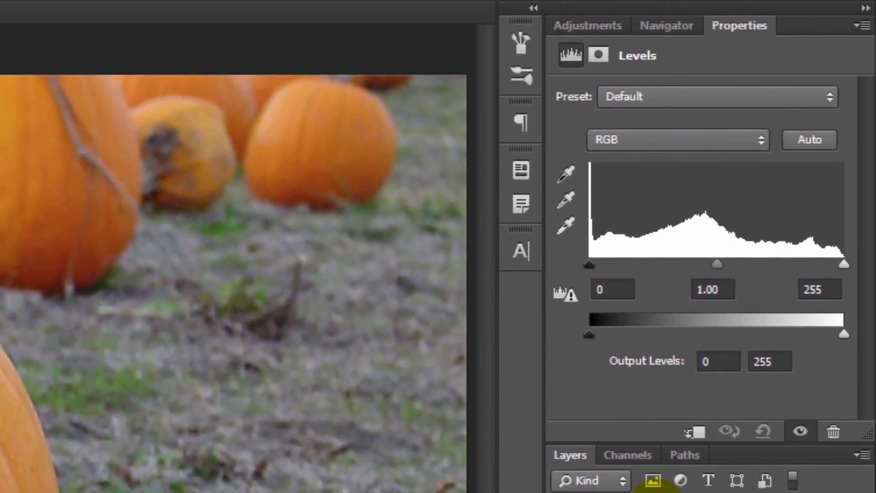
pyautogui.click(726, 290)
pyautogui.write('.')
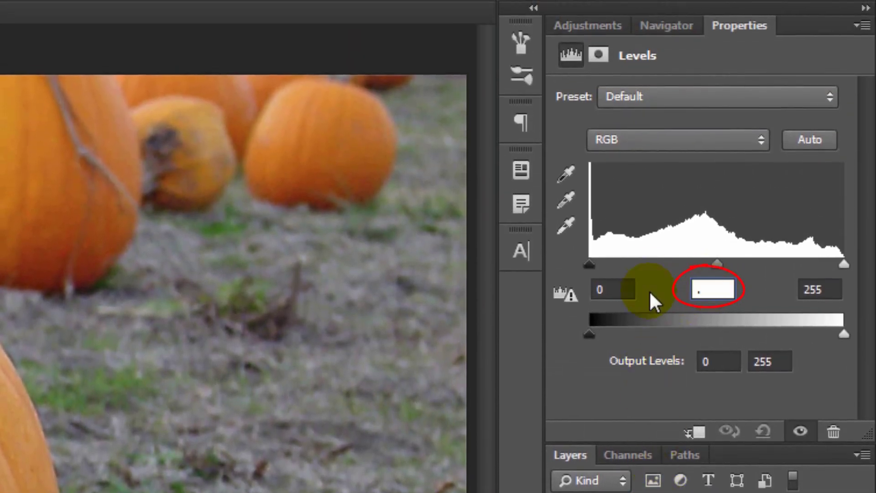
pyautogui.write('69')
pyautogui.click(756, 363)
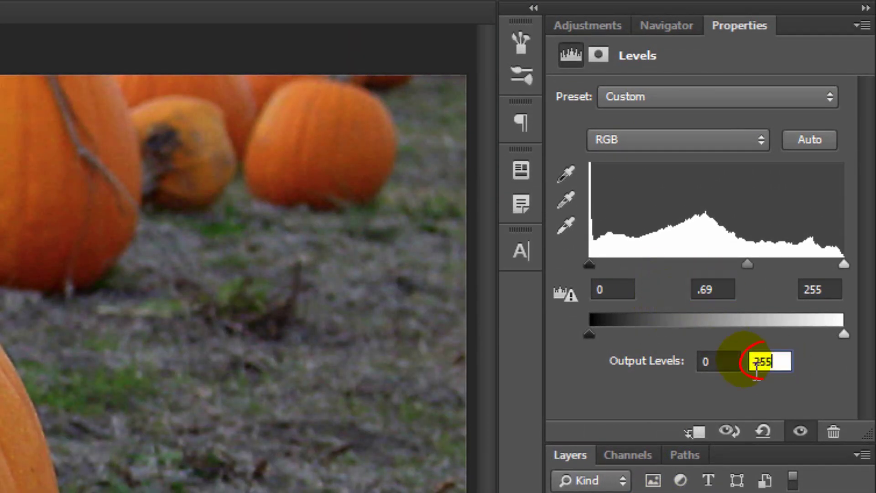
pyautogui.write('105')
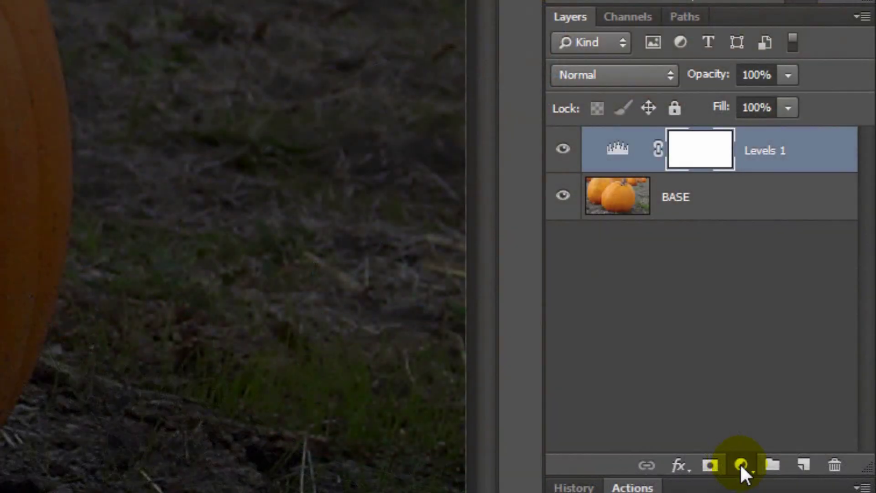
# Step: Add a Color Balance adjustment layer and set its Midtones to -28 for Cyan/Red and -8 for Magenta/Green
pyautogui.click(740, 463)
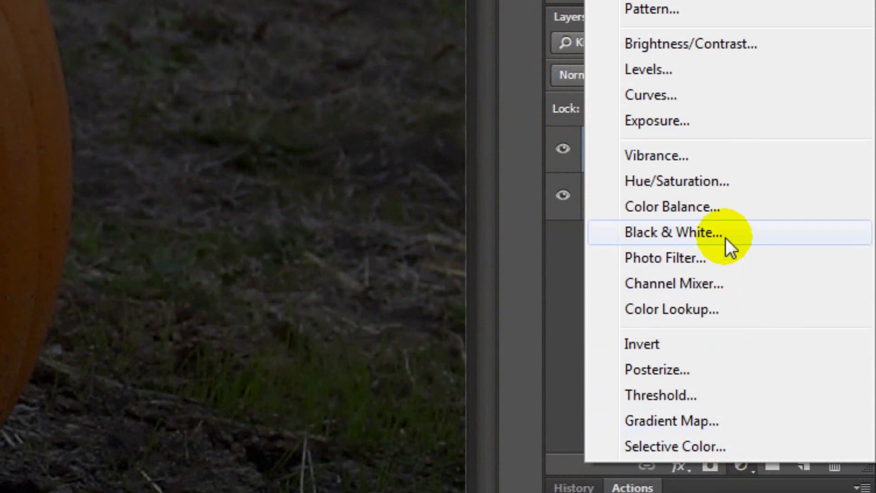
pyautogui.click(713, 206)
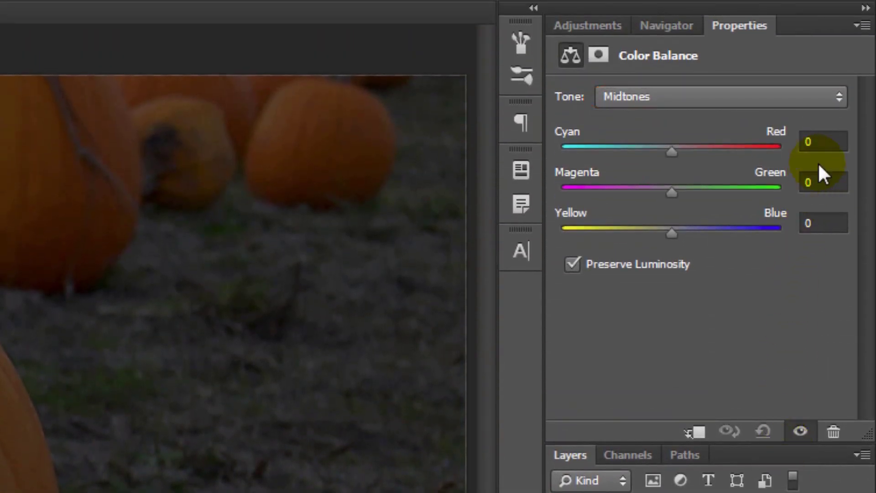
pyautogui.click(836, 145)
pyautogui.write('-28')
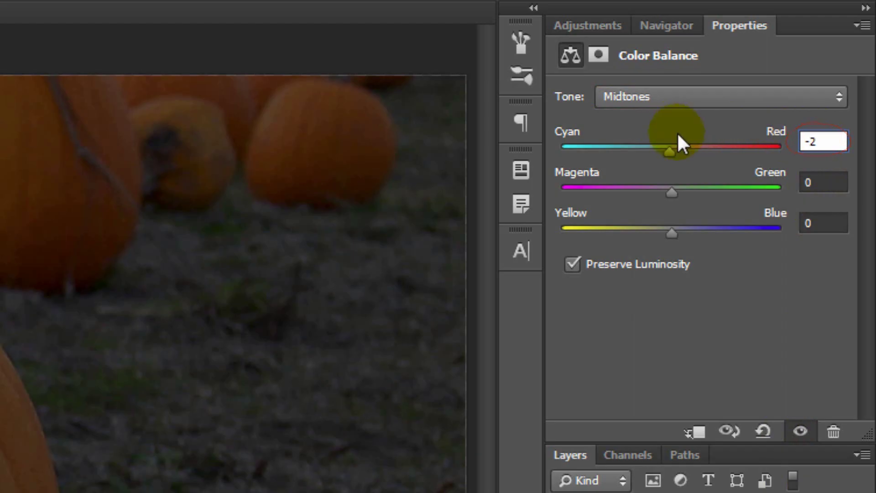
pyautogui.click(831, 187)
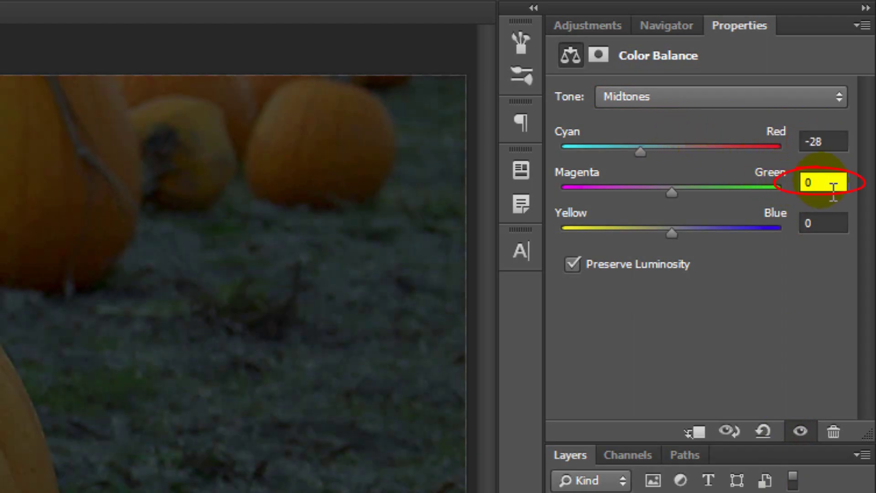
pyautogui.write('-8')
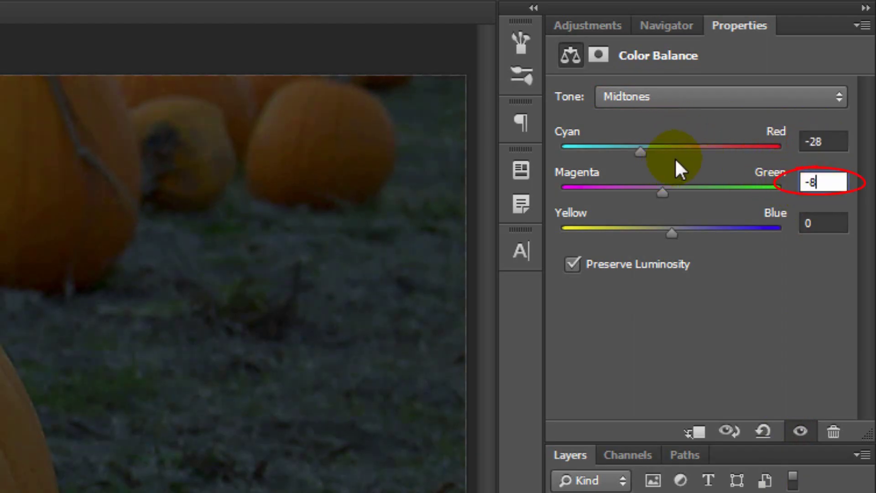
# Step: Set the Color Balance Shadows to -12 for Cyan/Red and 8 for Yellow/Blue
pyautogui.click(762, 97)
pyautogui.click(728, 121)
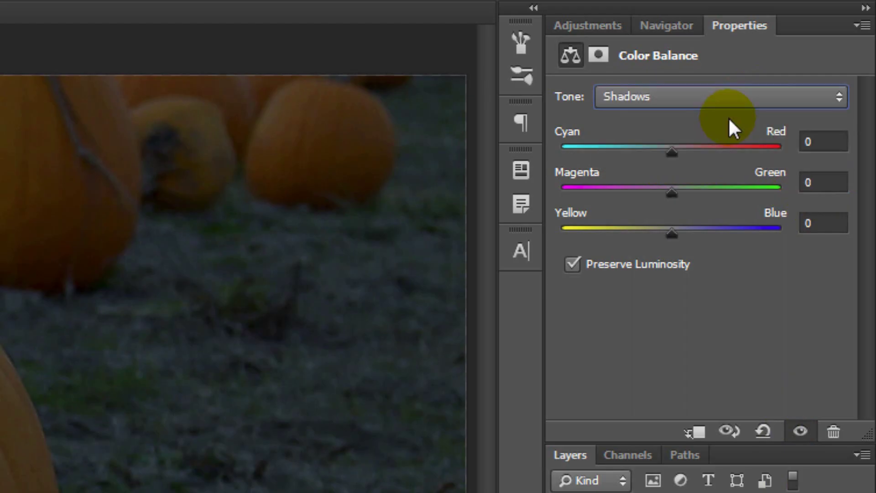
pyautogui.click(831, 145)
pyautogui.write('-12')
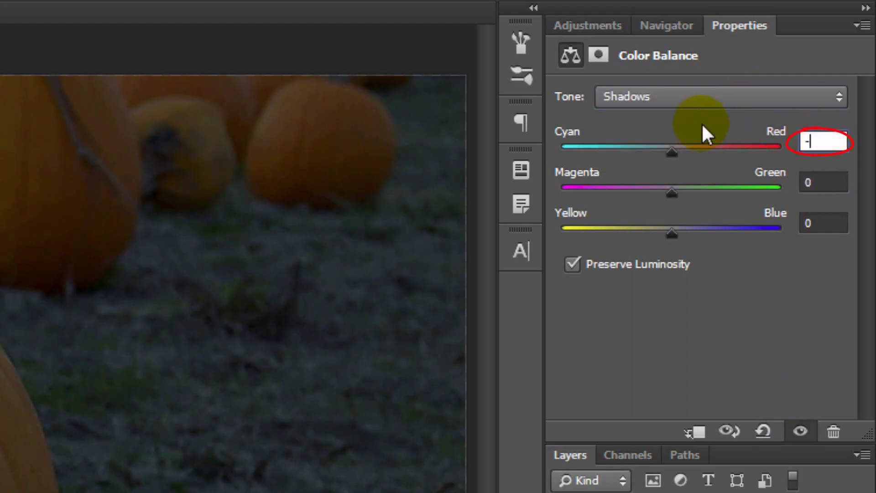
pyautogui.click(815, 224)
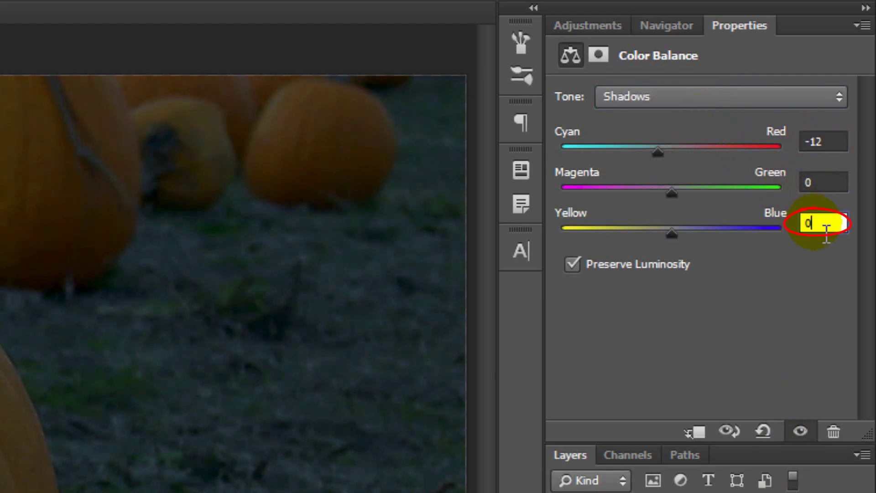
pyautogui.write('8')
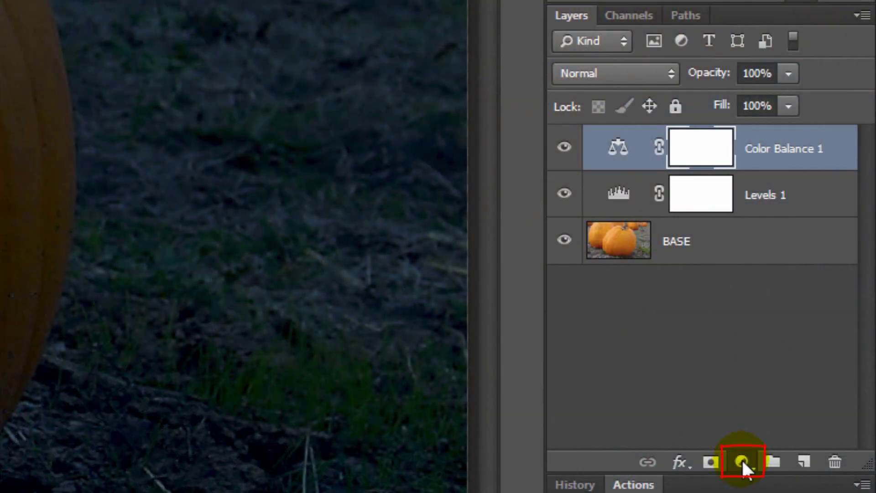
# Step: Add a Selective Color adjustment layer and set its Reds to Cyan -56%, Magenta +100% and Yellow at its maximum
pyautogui.click(741, 460)
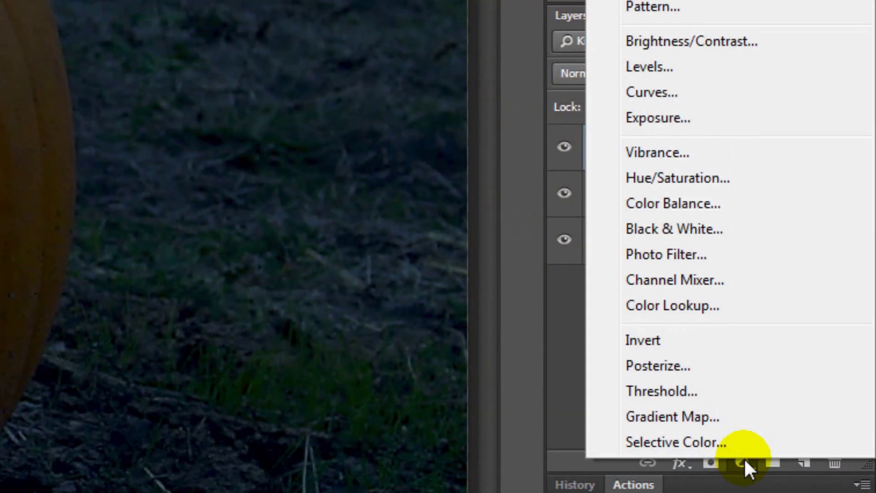
pyautogui.click(726, 443)
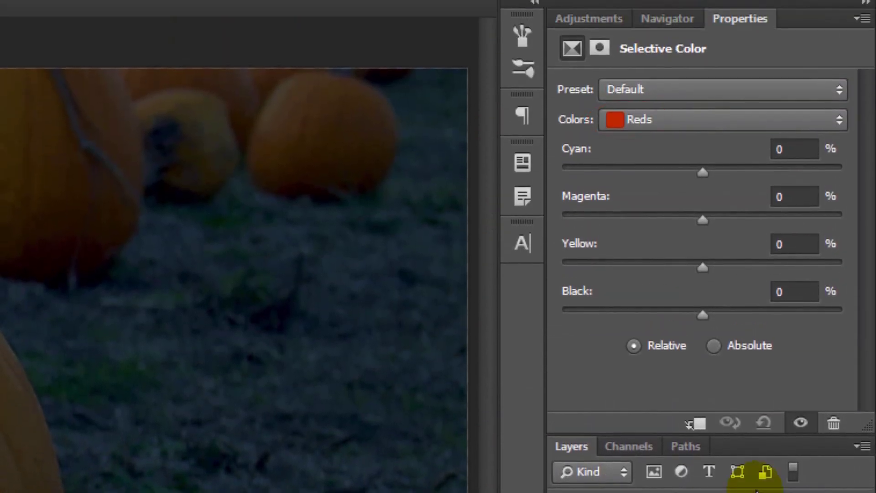
pyautogui.click(803, 151)
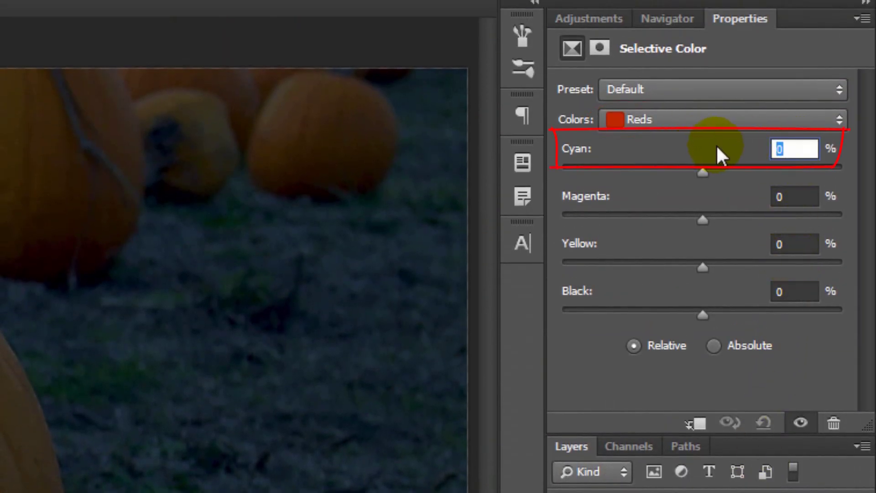
pyautogui.write('-56')
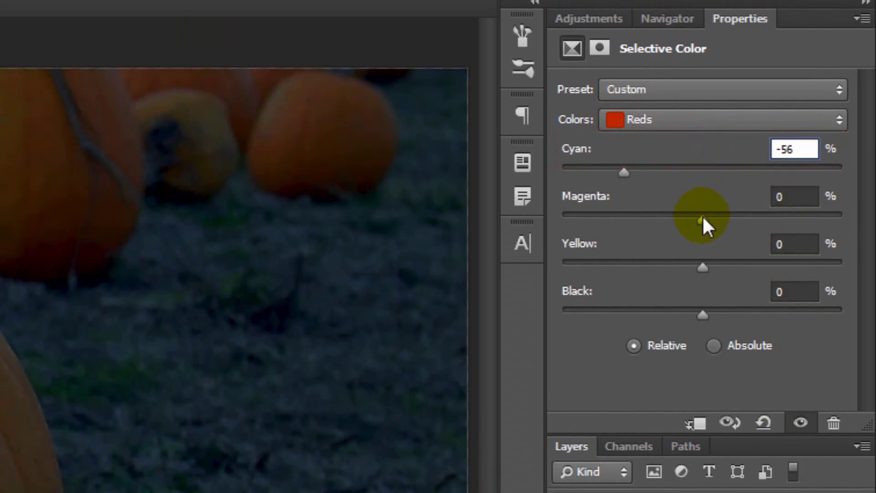
pyautogui.moveTo(703, 219); pyautogui.dragTo(837, 222)
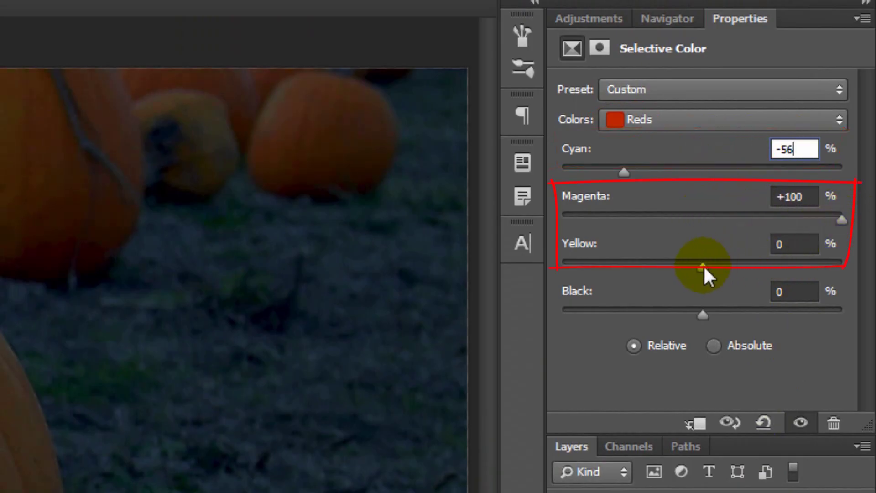
pyautogui.moveTo(702, 265); pyautogui.dragTo(847, 270)
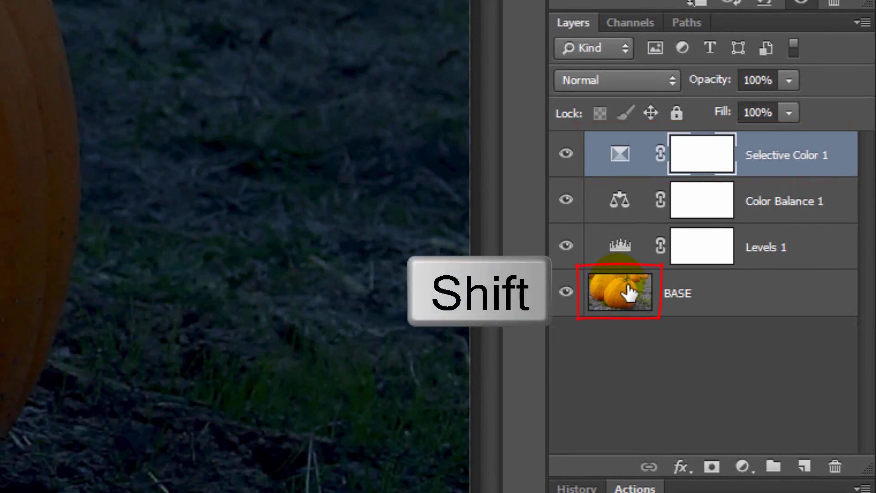
# Step: Group the three adjustment layers with the pumpkin photo layer and name the group BASE
pyautogui.keyDown('shift'); pyautogui.click(630, 291); pyautogui.keyUp('shift')
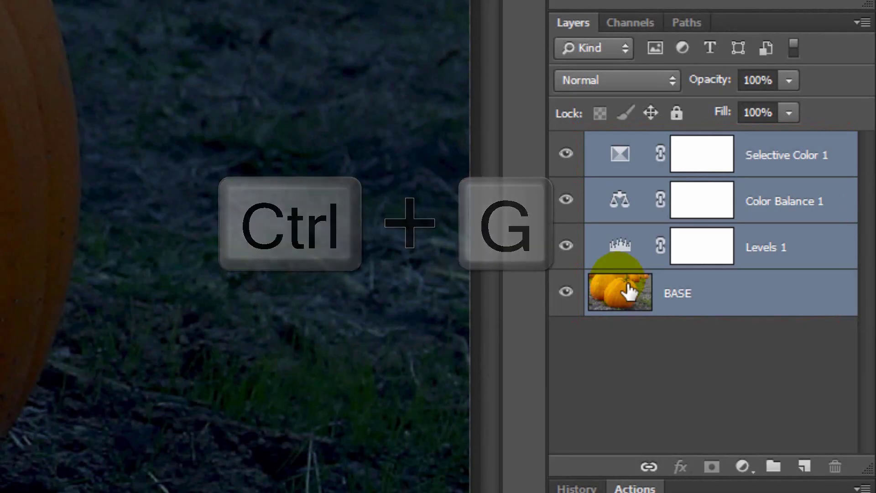
pyautogui.hotkey('ctrl', 'g')
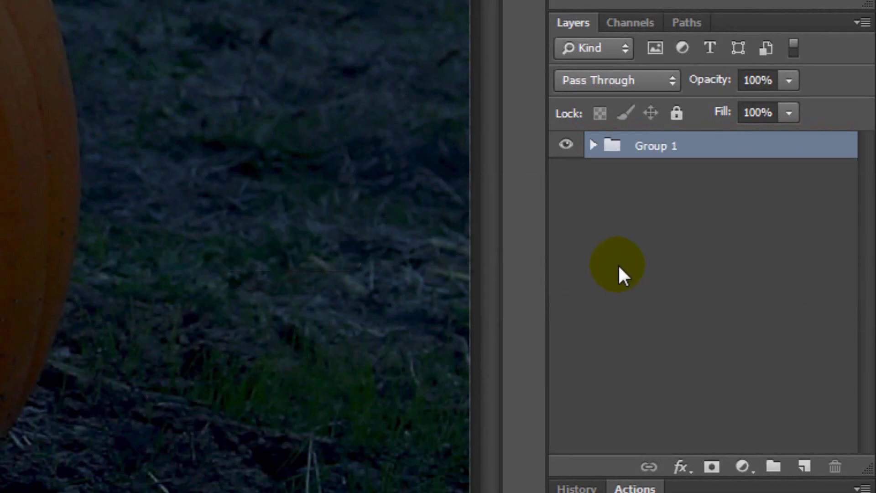
pyautogui.doubleClick(657, 146)
pyautogui.write('BASE')
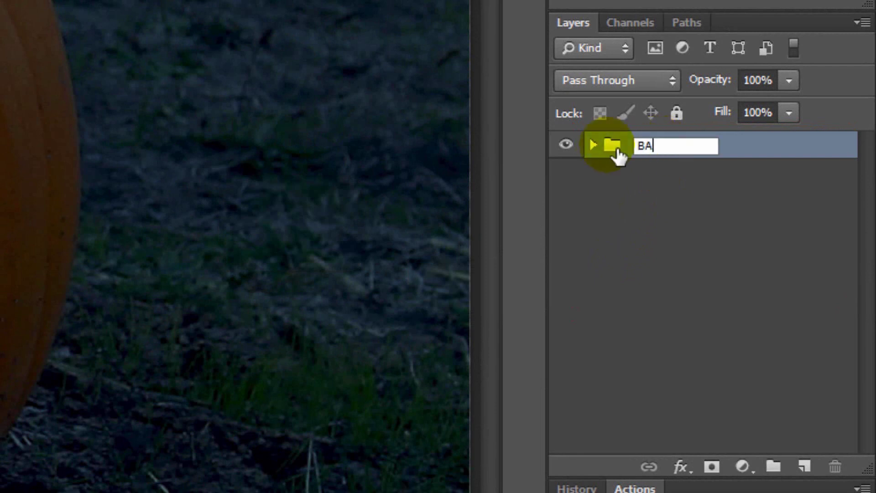
pyautogui.press('Return')
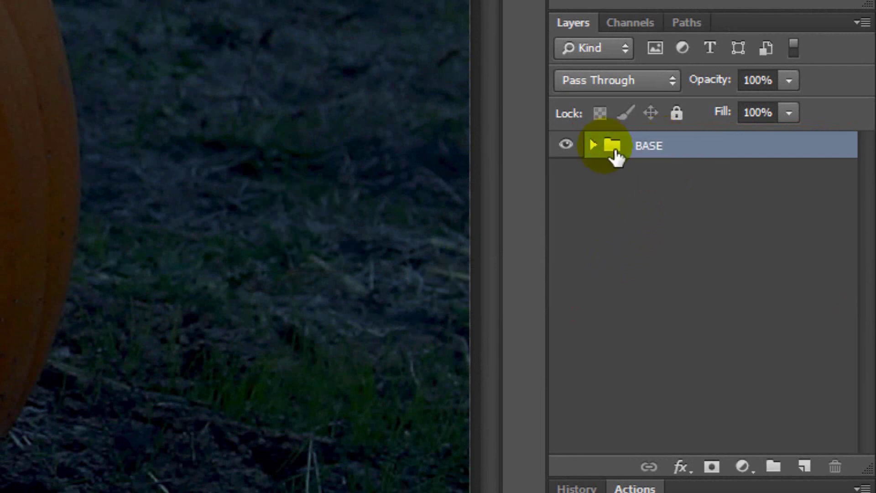
# Step: On a new layer, lasso a triangular eye on the front pumpkin filled with black, and mask the layer to that selection
pyautogui.click(812, 470)
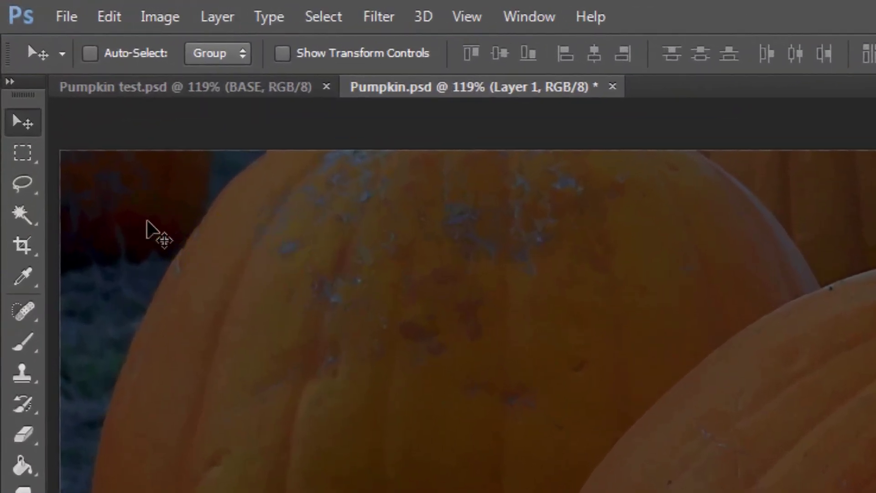
pyautogui.moveTo(22, 184)
pyautogui.mouseDown()
pyautogui.moveTo(112, 180)
pyautogui.moveTo(126, 202)
pyautogui.mouseUp()
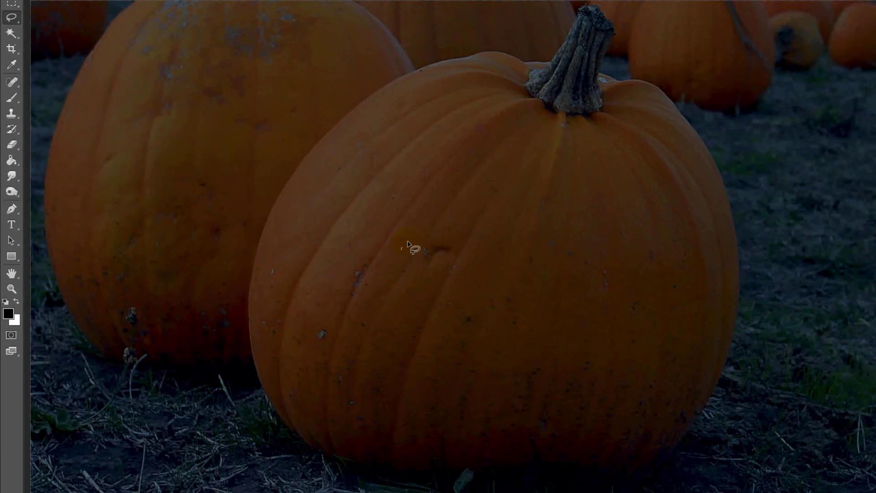
pyautogui.moveTo(407, 245)
pyautogui.mouseDown()
pyautogui.moveTo(467, 178)
pyautogui.moveTo(486, 274)
pyautogui.moveTo(406, 252)
pyautogui.mouseUp()
pyautogui.hotkey('alt', 'Delete')
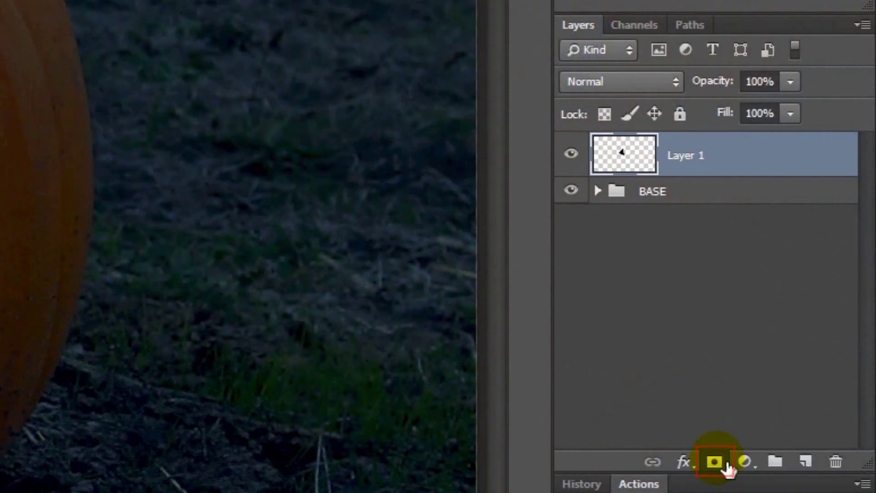
pyautogui.click(726, 462)
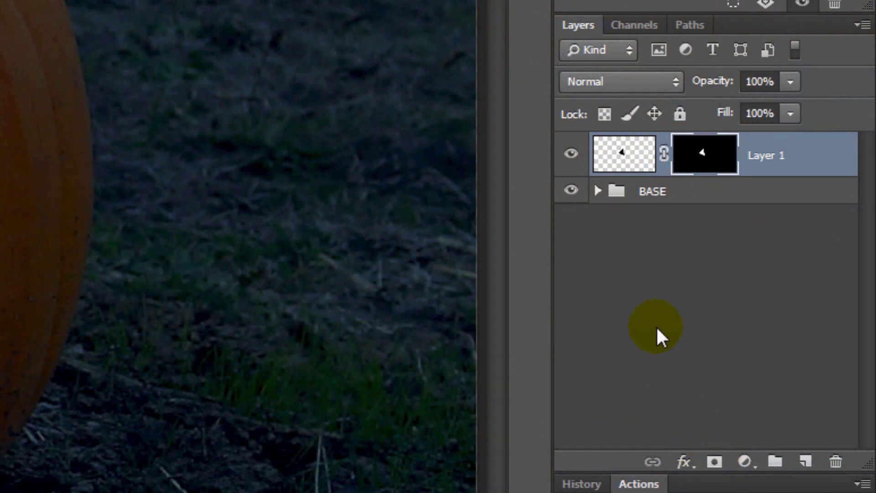
# Step: Apply a Color Overlay in orange fa8001 to the triangle's layer
pyautogui.click(637, 155)
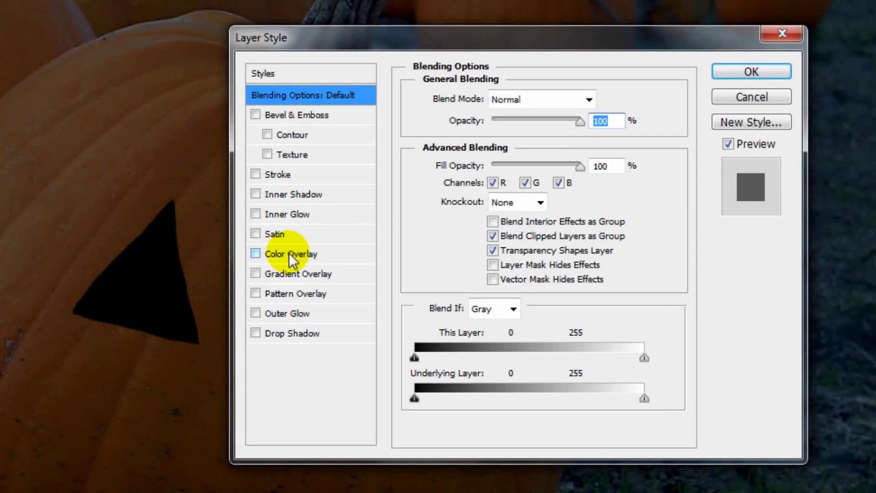
pyautogui.click(289, 253)
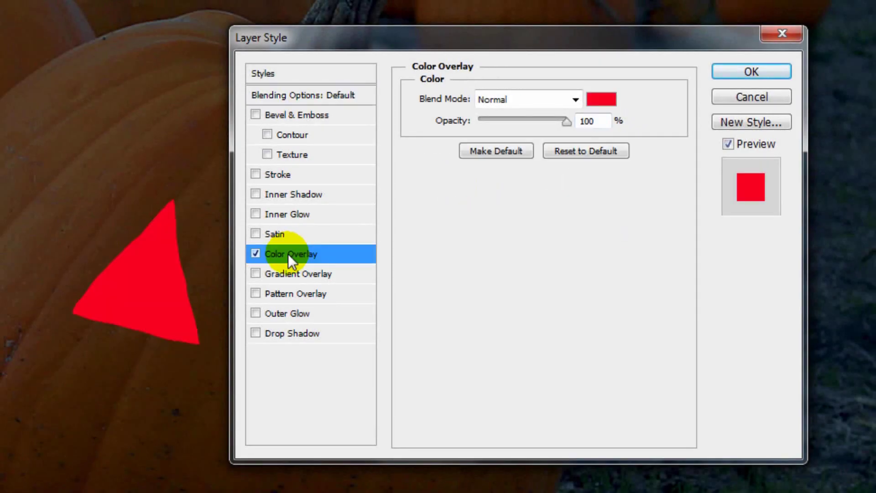
pyautogui.click(601, 99)
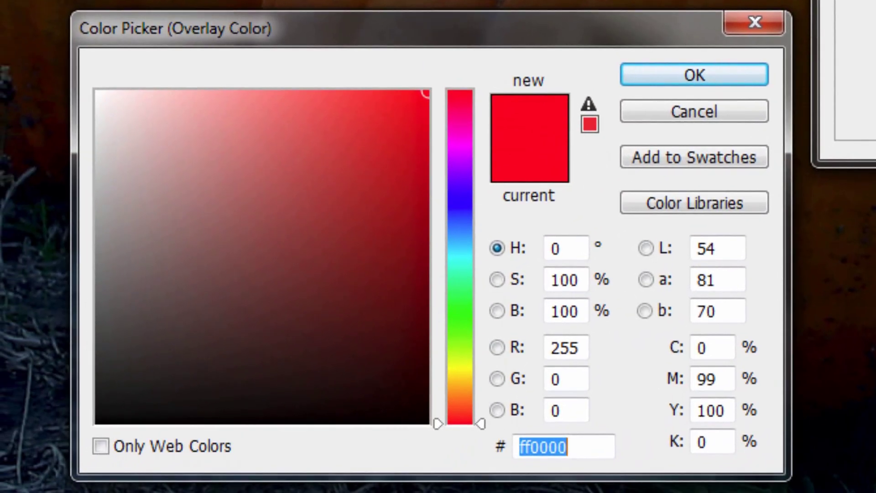
pyautogui.write('fa8')
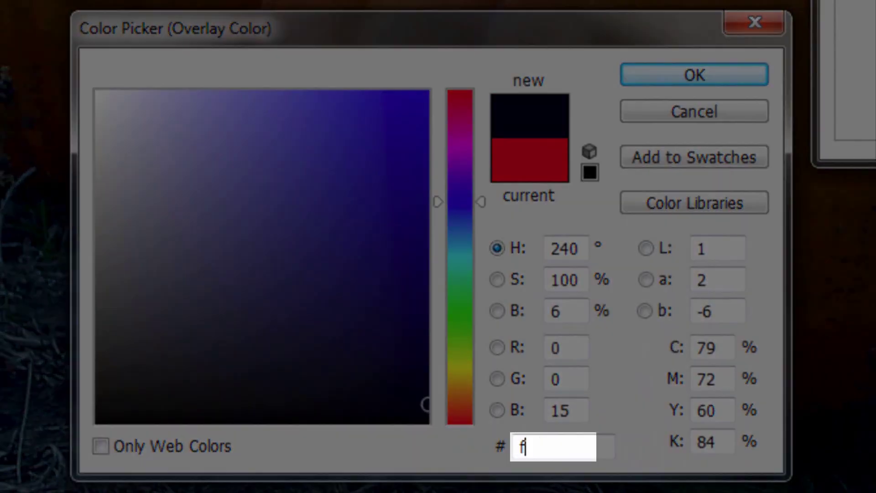
pyautogui.write('001')
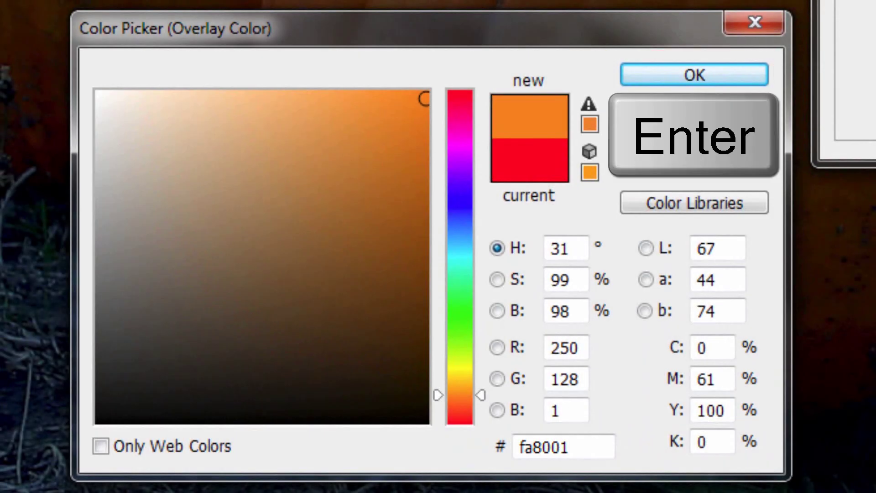
pyautogui.press('Return')
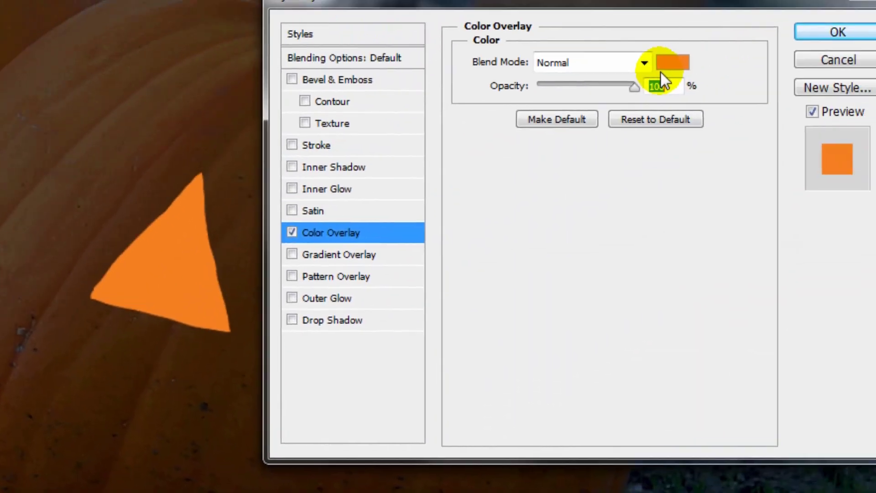
# Step: Add an Inner Shadow to the triangle's layer in dark red a7010d, with Normal blend mode and 100% opacity
pyautogui.click(335, 165)
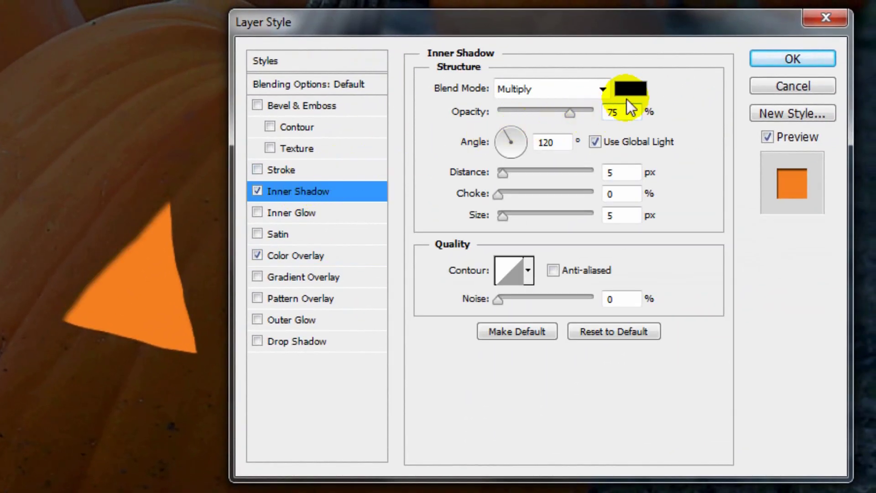
pyautogui.click(642, 94)
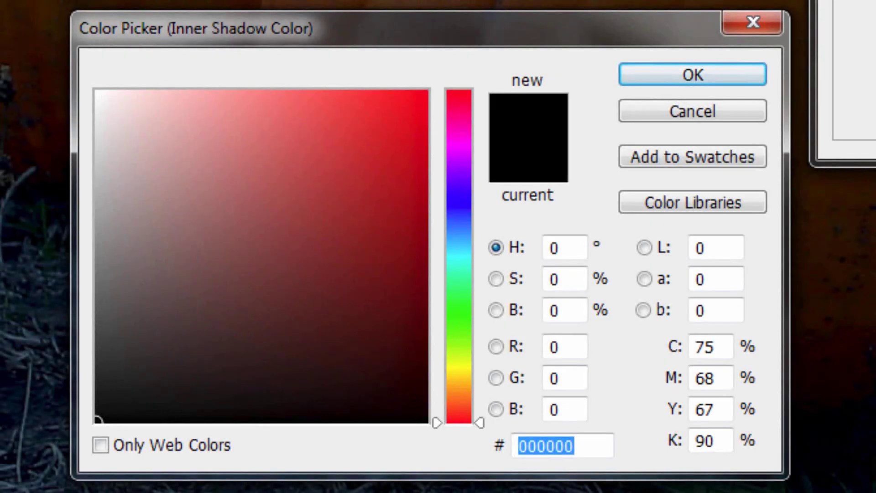
pyautogui.write('a70')
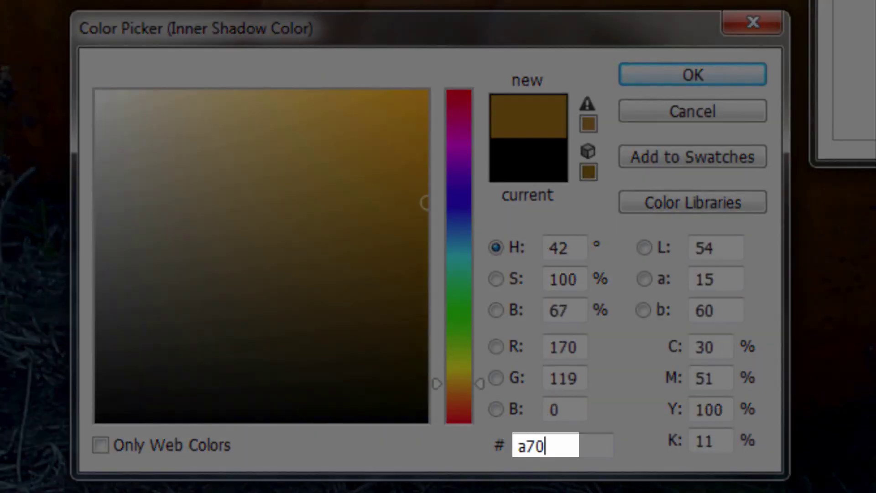
pyautogui.write('010d')
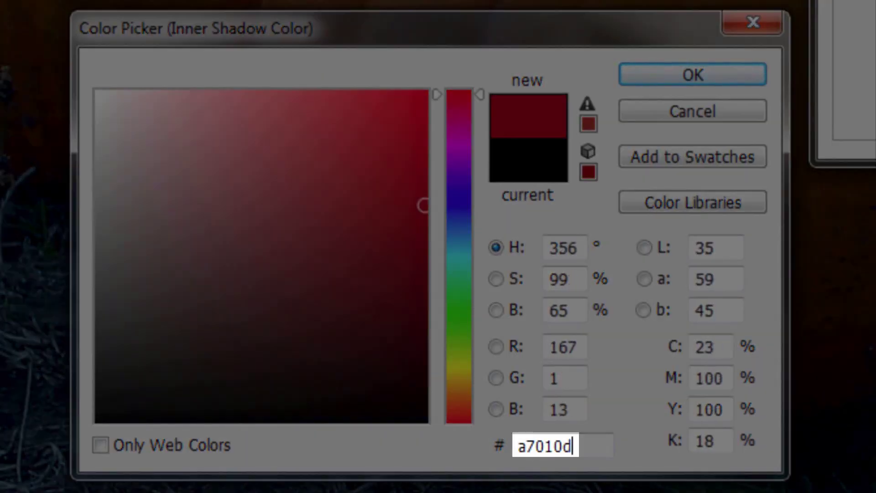
pyautogui.press('Return')
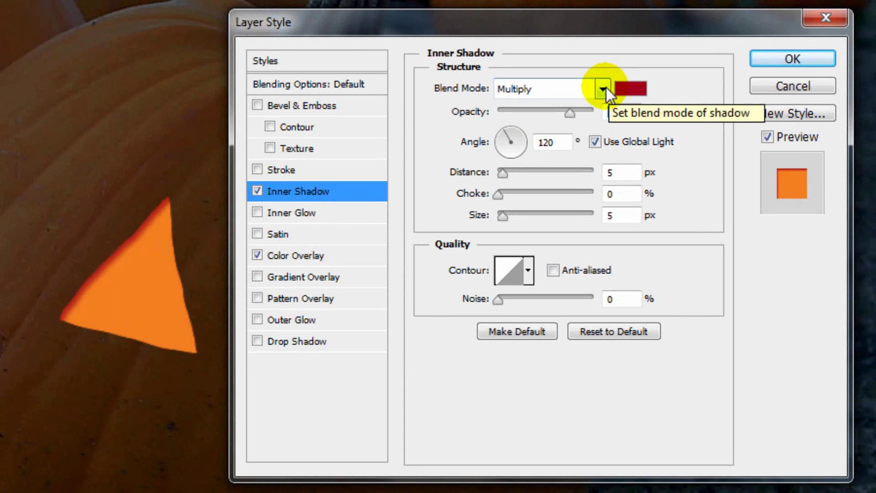
pyautogui.click(602, 88)
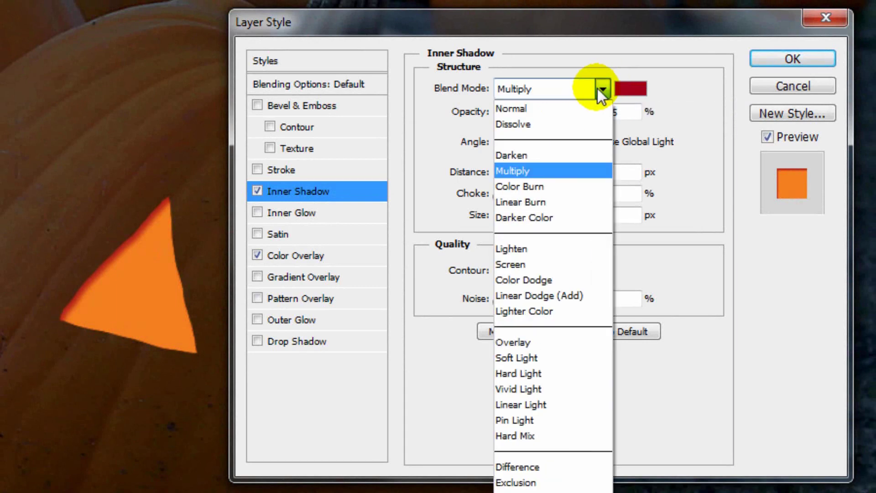
pyautogui.click(563, 112)
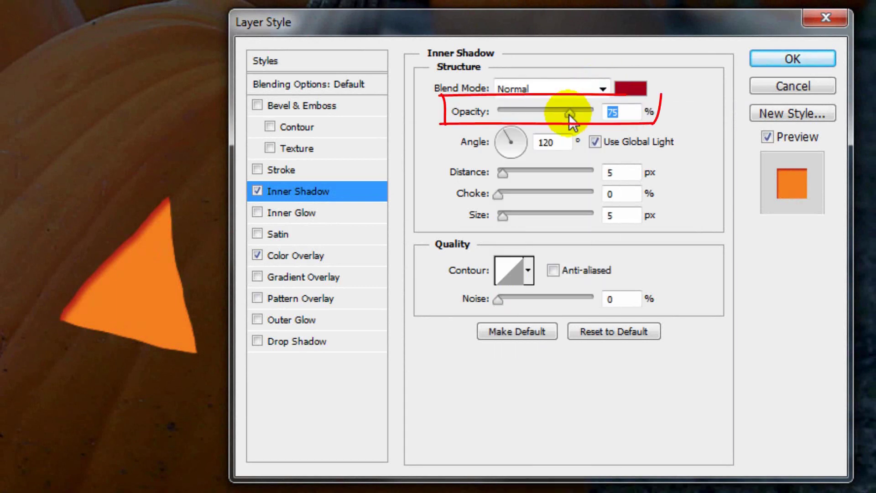
pyautogui.moveTo(570, 115); pyautogui.dragTo(634, 120)
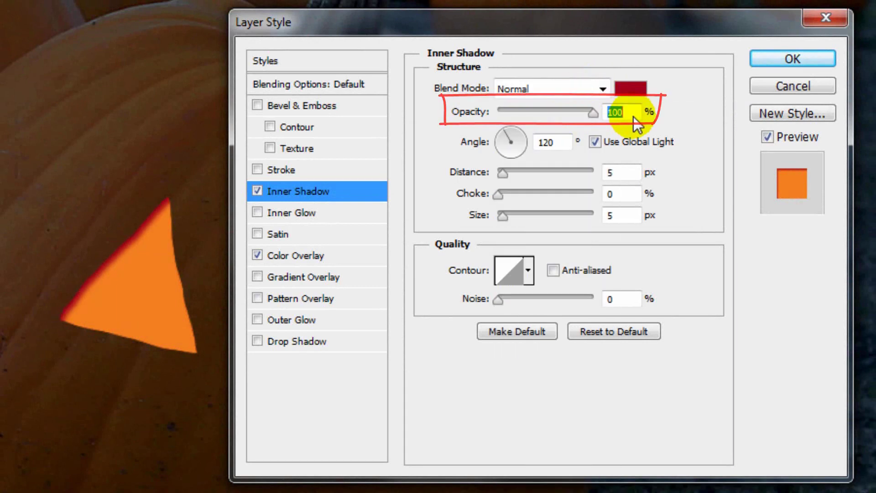
# Step: Turn off global light for the Inner Shadow and set its angle to -128° and size to 27 px
pyautogui.click(594, 143)
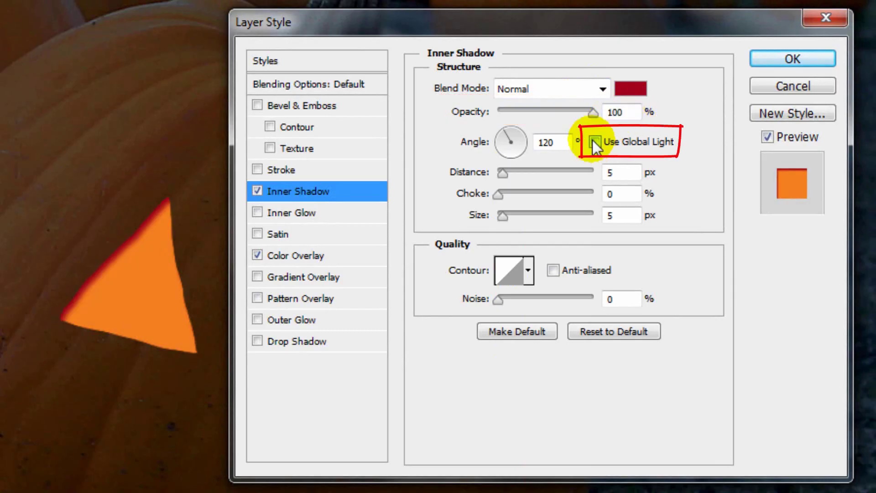
pyautogui.doubleClick(563, 142)
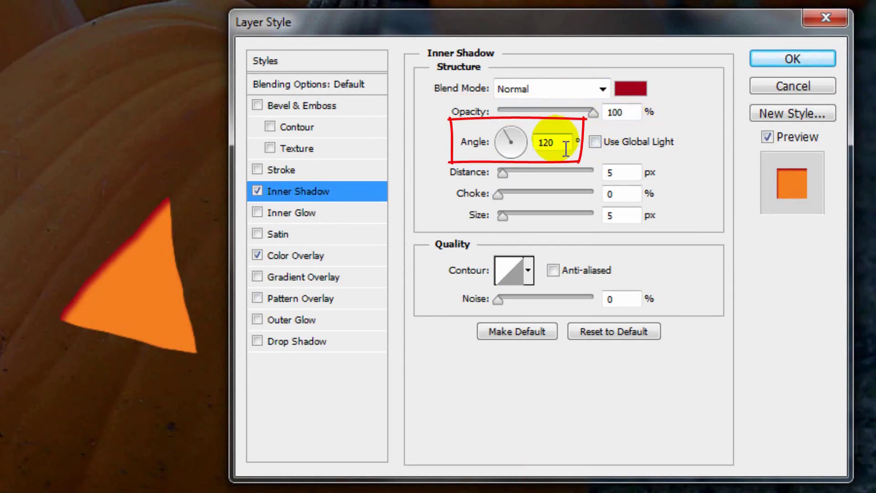
pyautogui.write('-128')
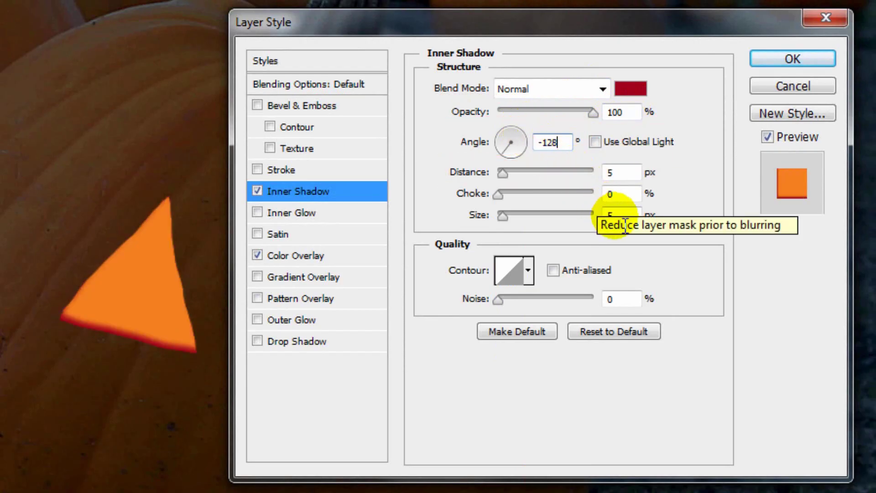
pyautogui.moveTo(500, 216); pyautogui.dragTo(514, 215)
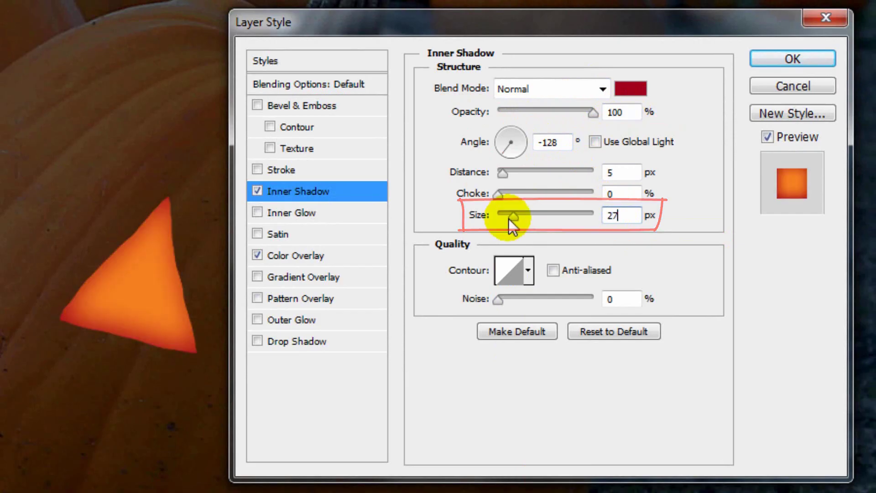
# Step: Add an Outer Glow in dark red a7010d with the Linear Dodge (Add) blend mode
pyautogui.click(315, 321)
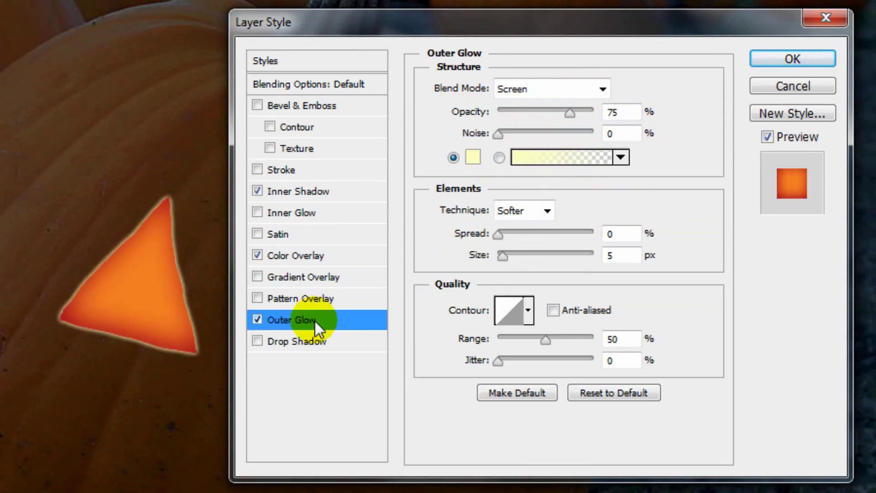
pyautogui.click(479, 167)
pyautogui.write('a70')
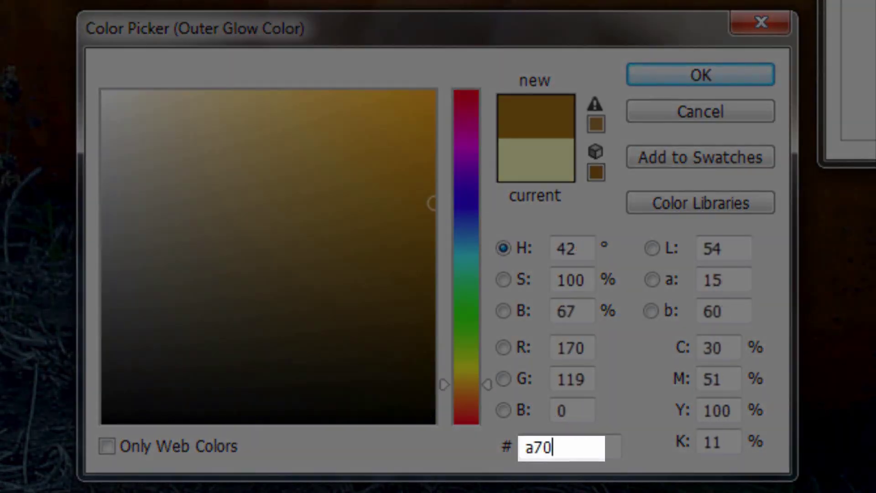
pyautogui.write('010d')
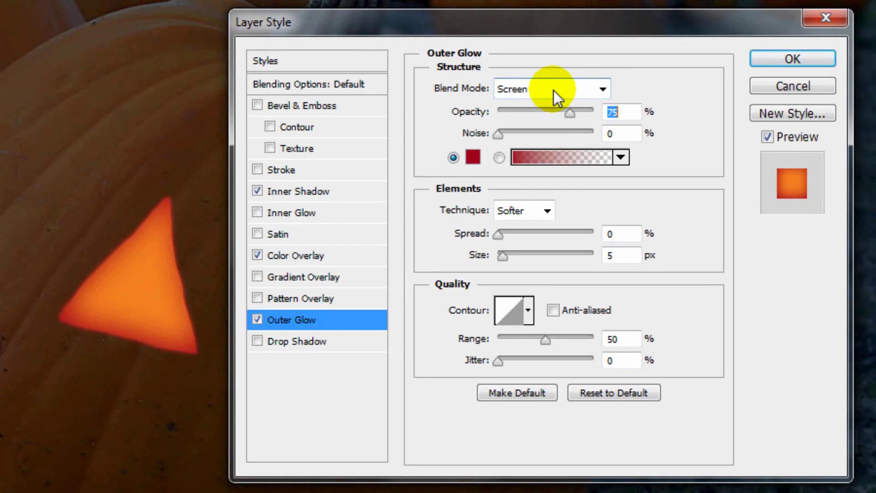
pyautogui.click(554, 90)
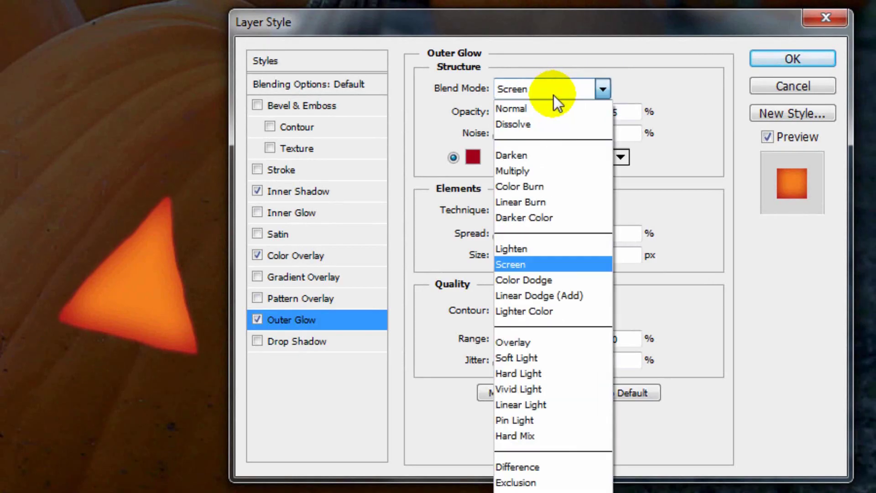
pyautogui.click(547, 295)
# Step: Set the Outer Glow's opacity to 50% and its size to 29 px
pyautogui.doubleClick(615, 117)
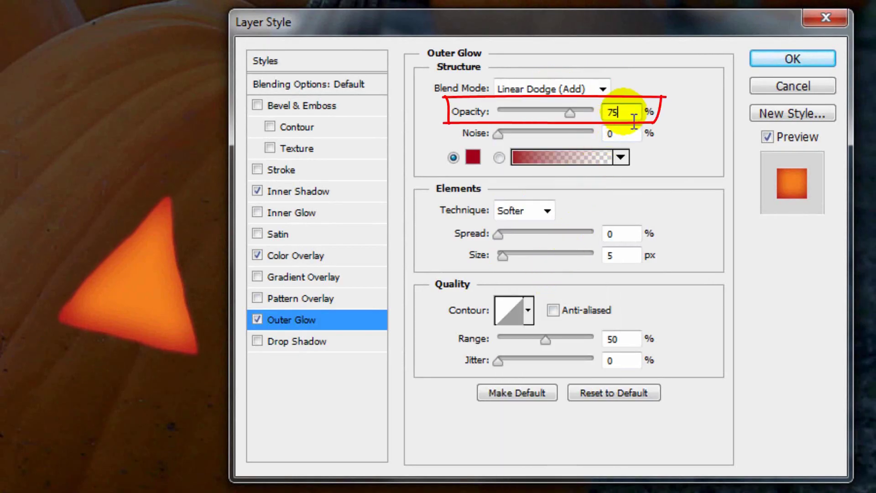
pyautogui.write('50')
pyautogui.doubleClick(611, 255)
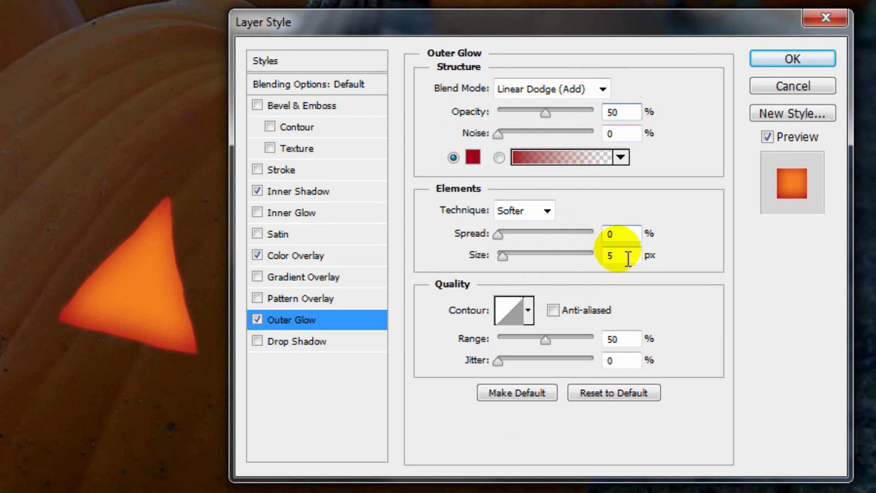
pyautogui.write('29')
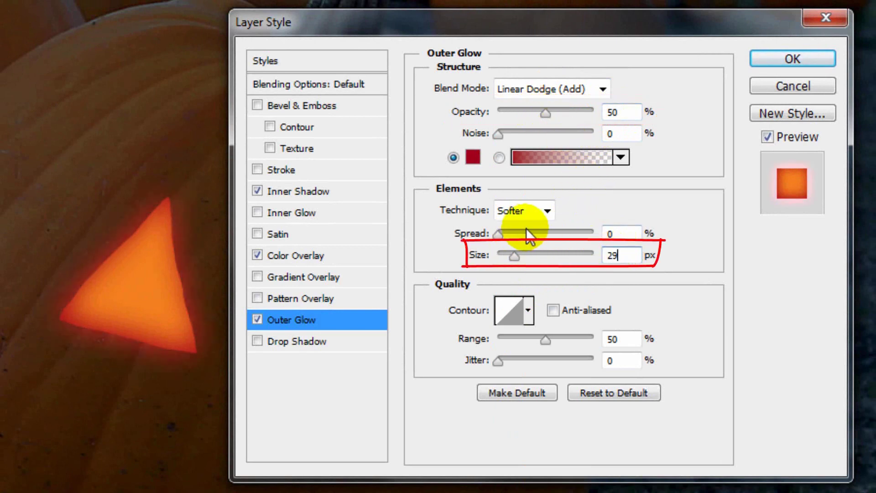
# Step: Add a Drop Shadow in dark red a7010d, with Normal blend mode and 50% opacity
pyautogui.click(315, 340)
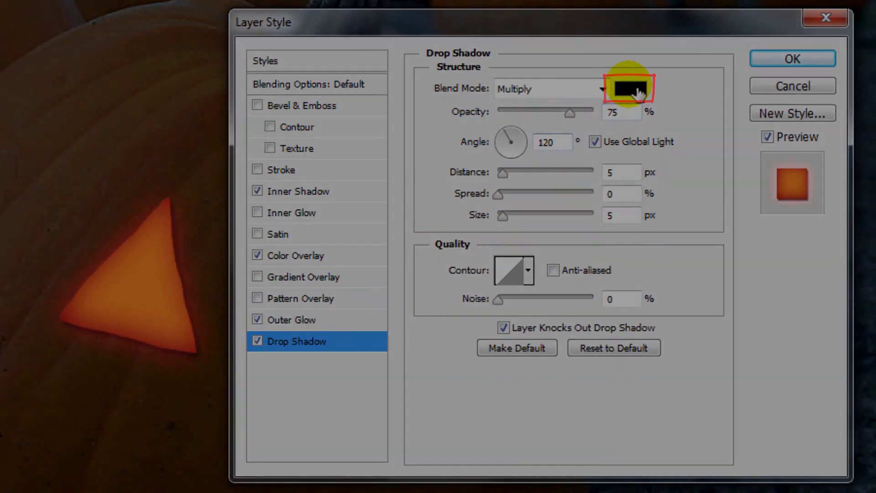
pyautogui.click(630, 89)
pyautogui.write('a70')
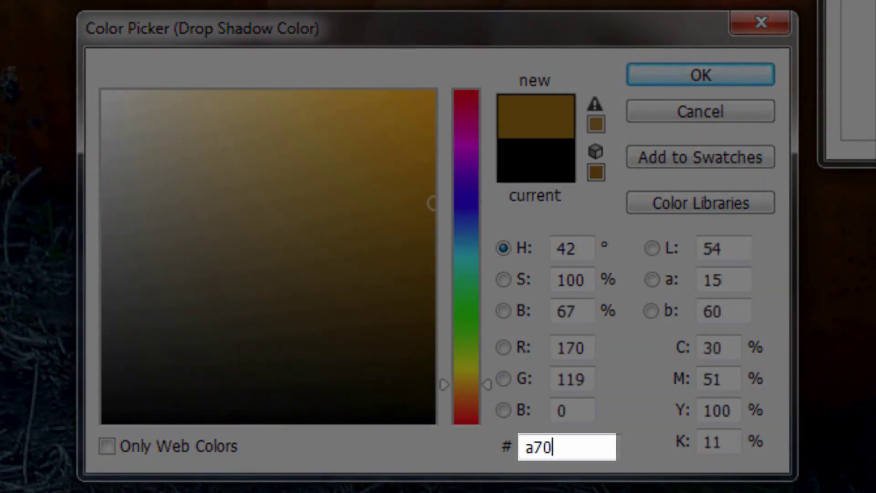
pyautogui.write('10d')
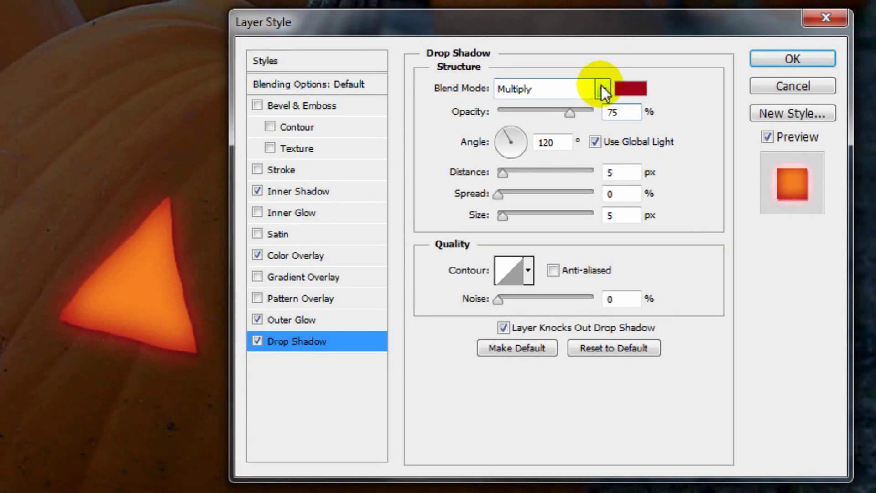
pyautogui.click(603, 88)
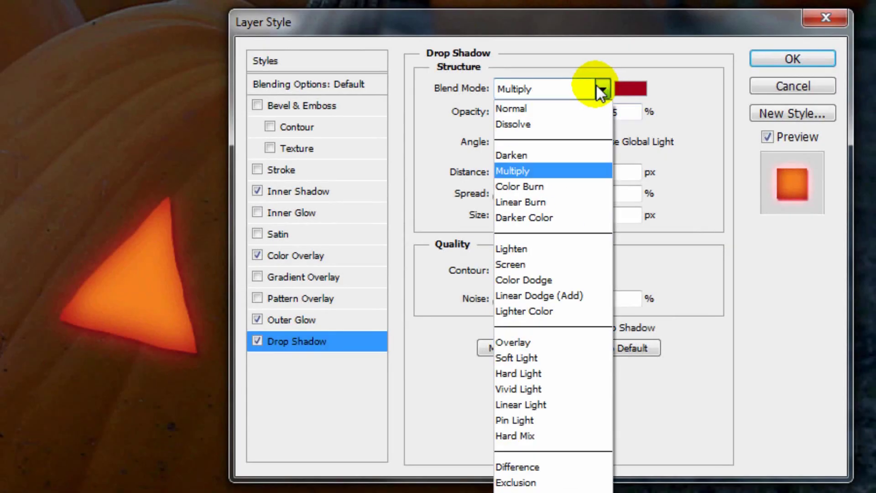
pyautogui.click(574, 111)
pyautogui.click(629, 114)
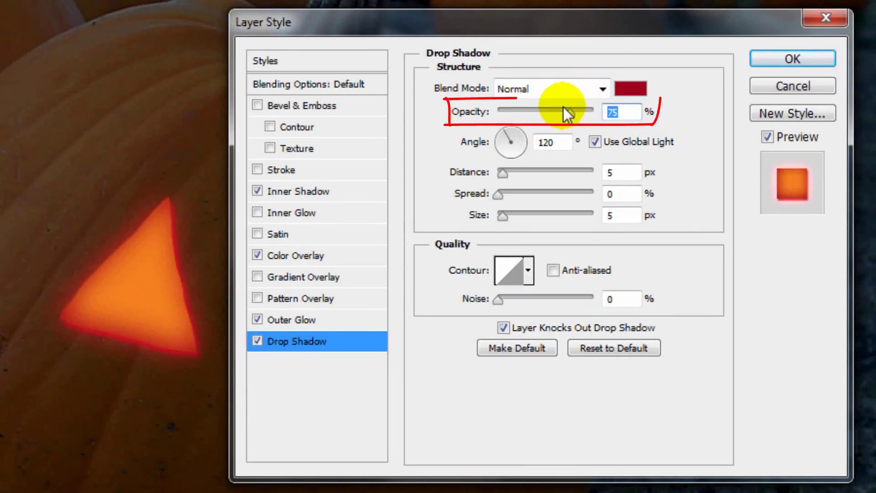
pyautogui.write('50')
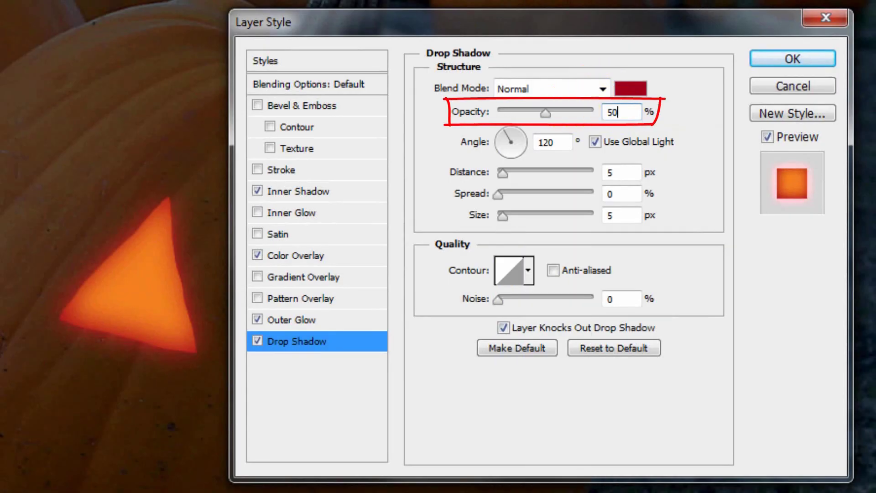
# Step: Turn off global light for the Drop Shadow, set angle -45°, distance 3 px and size 7 px, and apply the layer styles
pyautogui.click(592, 140)
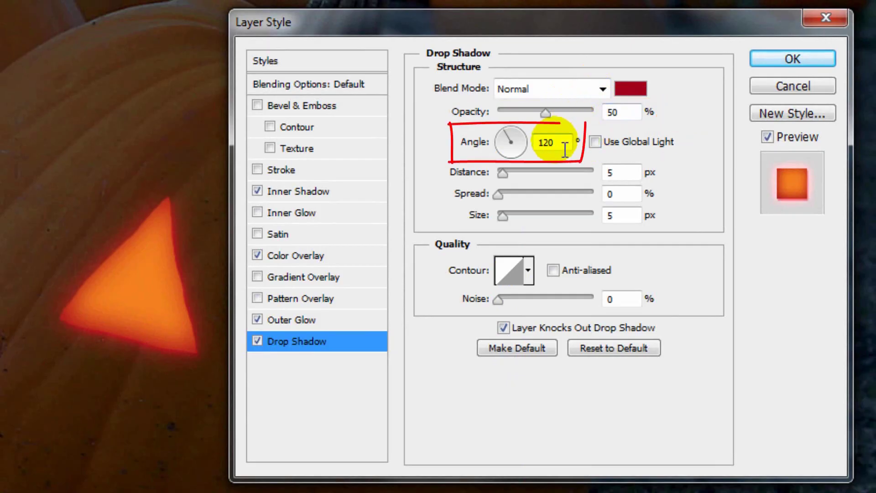
pyautogui.moveTo(562, 143); pyautogui.dragTo(504, 141)
pyautogui.write('-45')
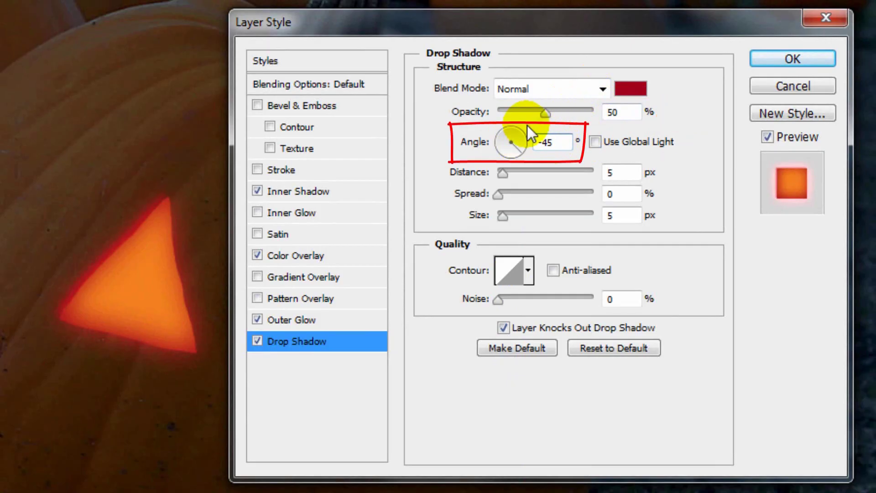
pyautogui.press('Tab')
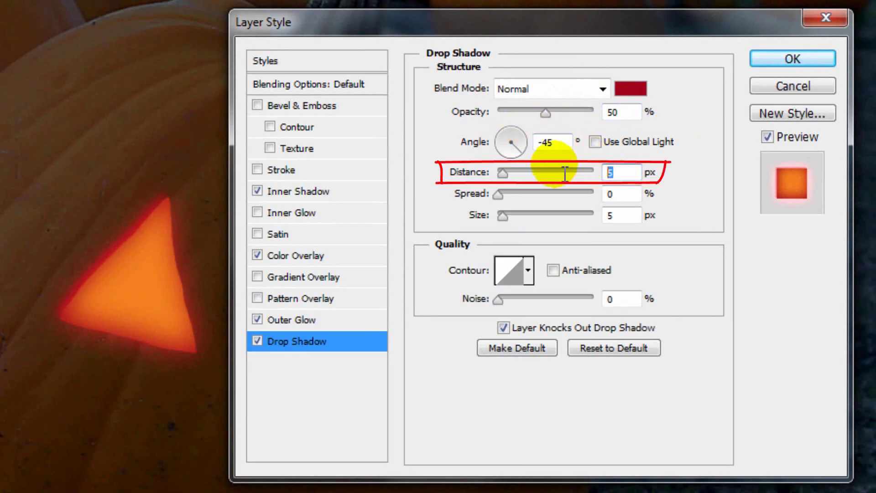
pyautogui.write('3')
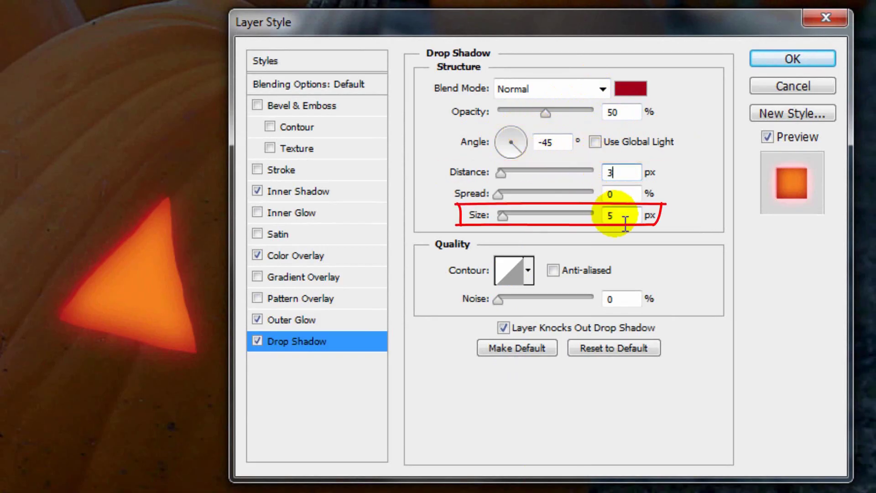
pyautogui.press('Tab')
pyautogui.press('Tab')
pyautogui.write('7')
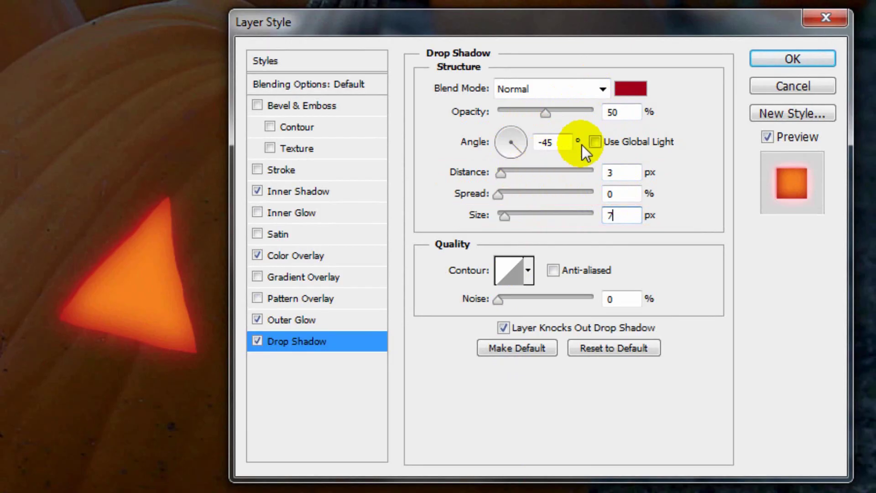
pyautogui.click(767, 61)
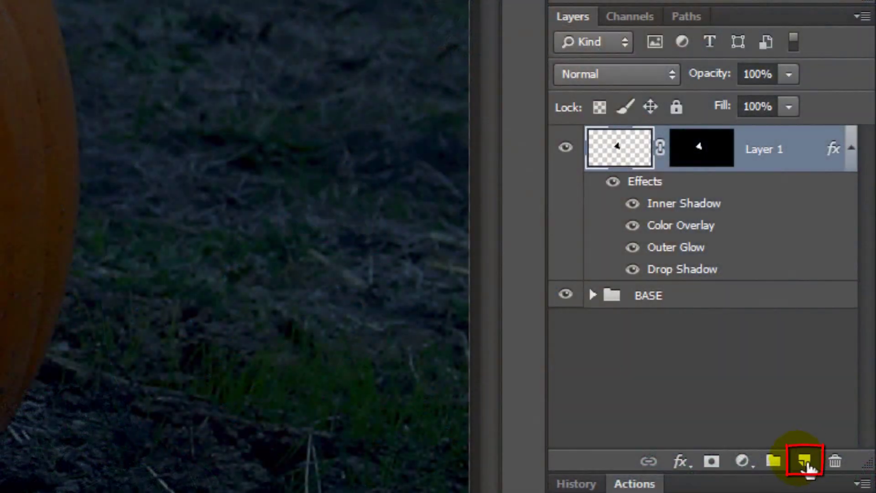
# Step: Create a new layer above Layer 1, copy Layer 1's mask onto it, and make the new layer's content active
pyautogui.click(805, 462)
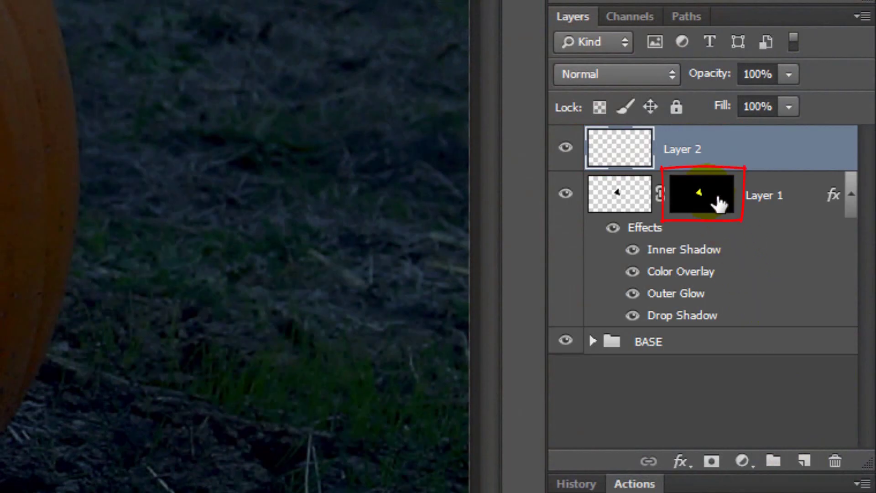
pyautogui.press('alt')
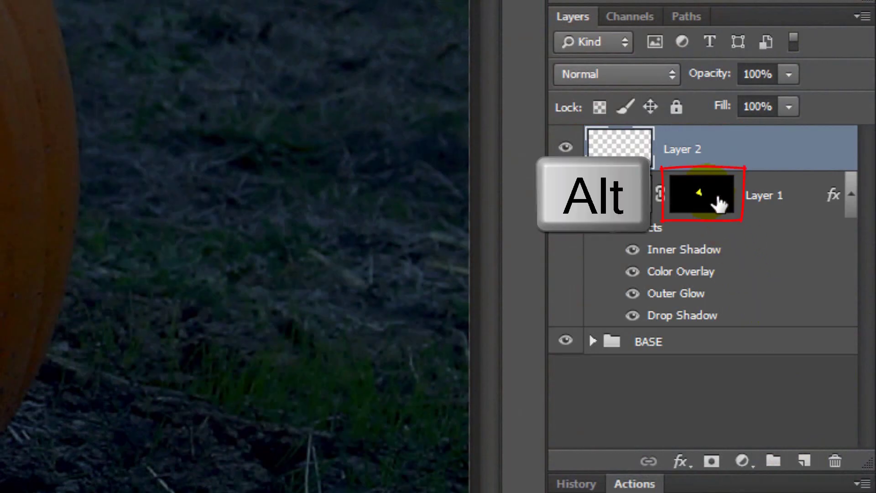
pyautogui.moveTo(719, 204); pyautogui.dragTo(717, 158)
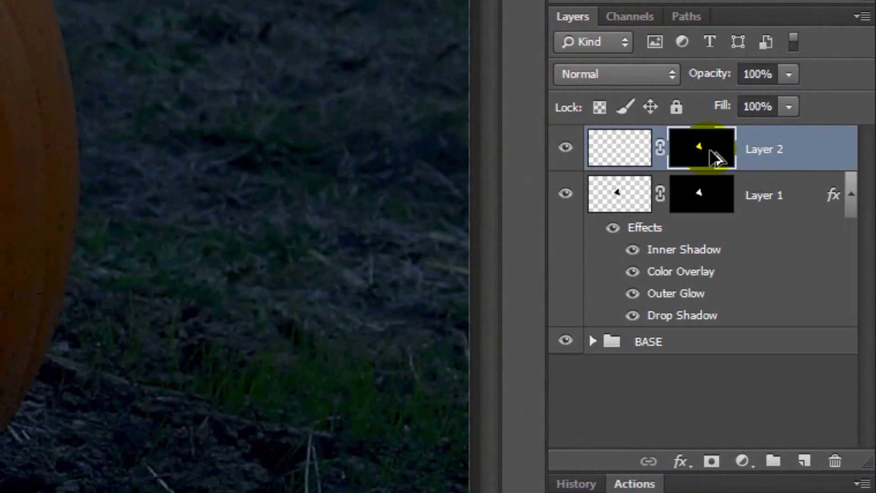
pyautogui.click(630, 153)
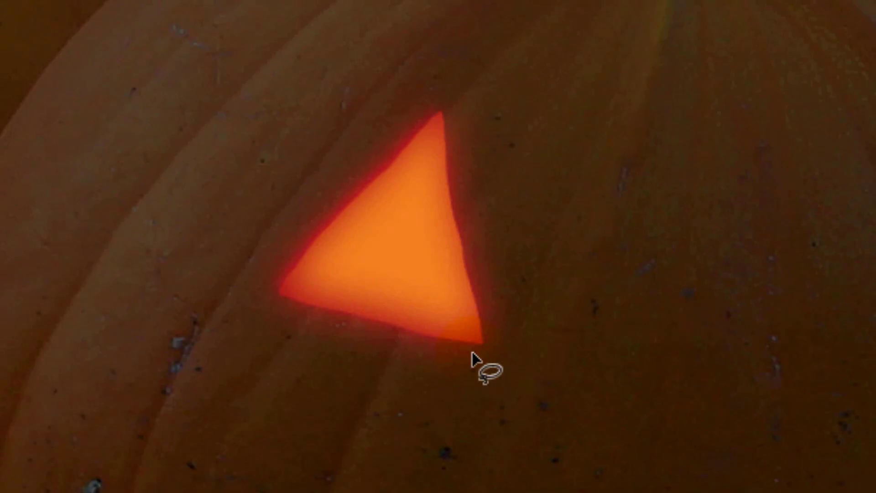
# Step: Outline the lower-right part of the glowing eye with a freehand selection, leaving its upper-left edge outside, and feather it by 1 pixel
pyautogui.moveTo(470, 349)
pyautogui.mouseDown()
pyautogui.moveTo(449, 223)
pyautogui.moveTo(354, 297)
pyautogui.moveTo(436, 360)
pyautogui.moveTo(467, 356)
pyautogui.mouseUp()
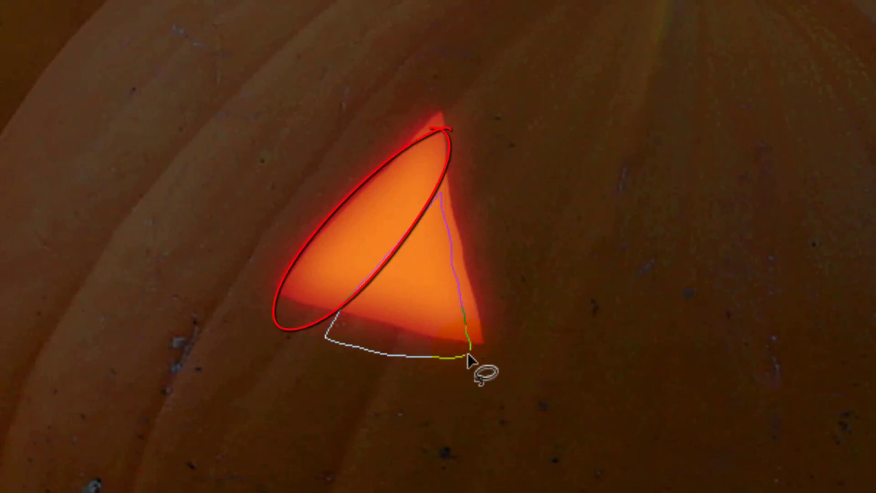
pyautogui.moveTo(468, 352); pyautogui.dragTo(467, 352)
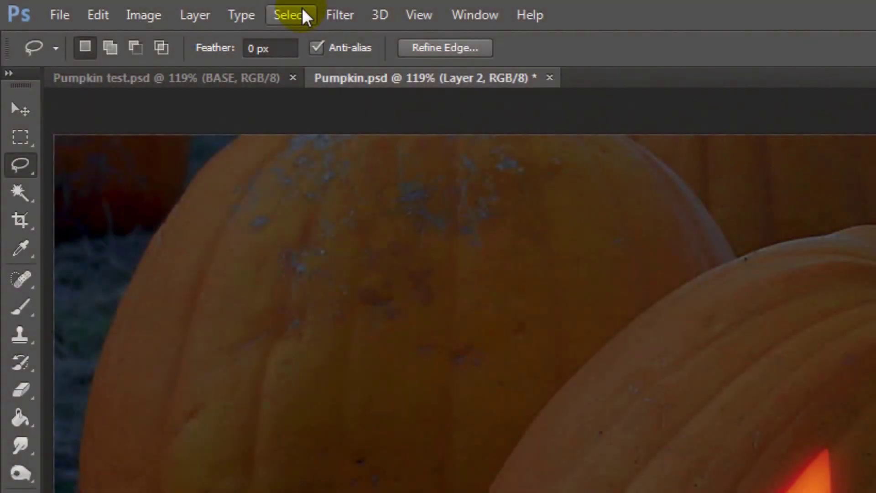
pyautogui.click(302, 14)
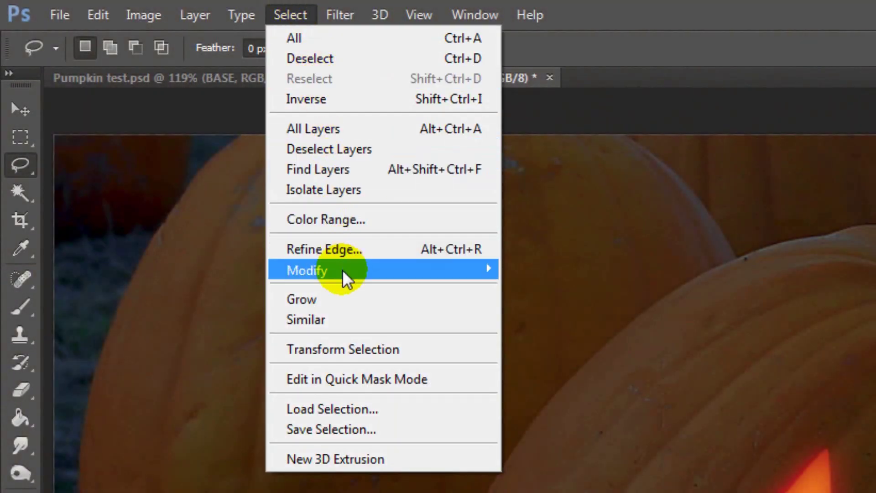
pyautogui.moveTo(317, 270)
pyautogui.click(171, 351)
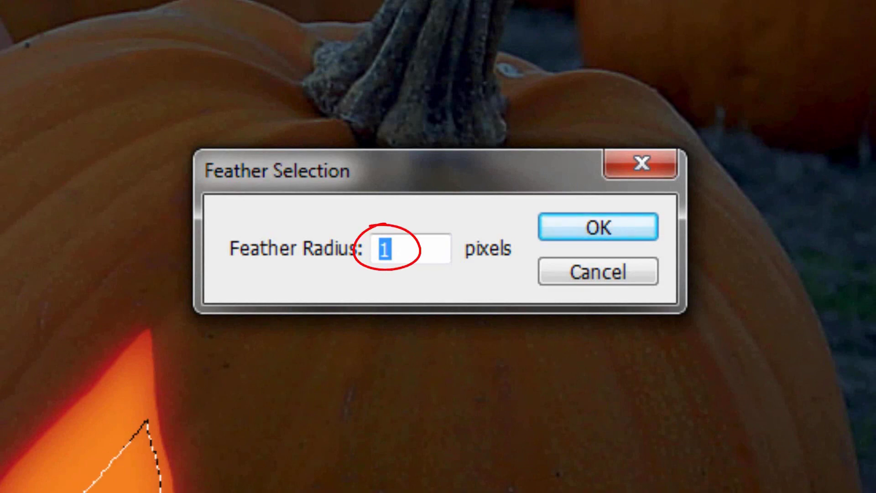
pyautogui.click(596, 228)
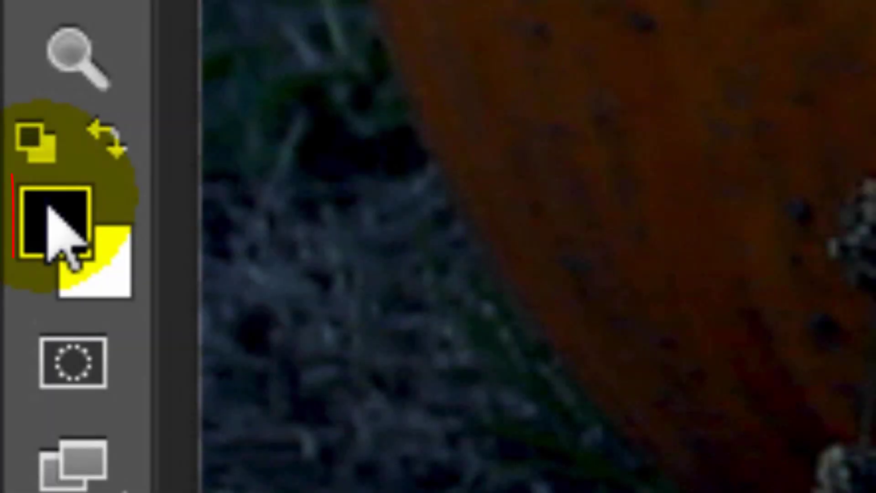
# Step: Set the foreground colour to yellow fef131, fill the feathered selection with it, and deselect
pyautogui.click(49, 209)
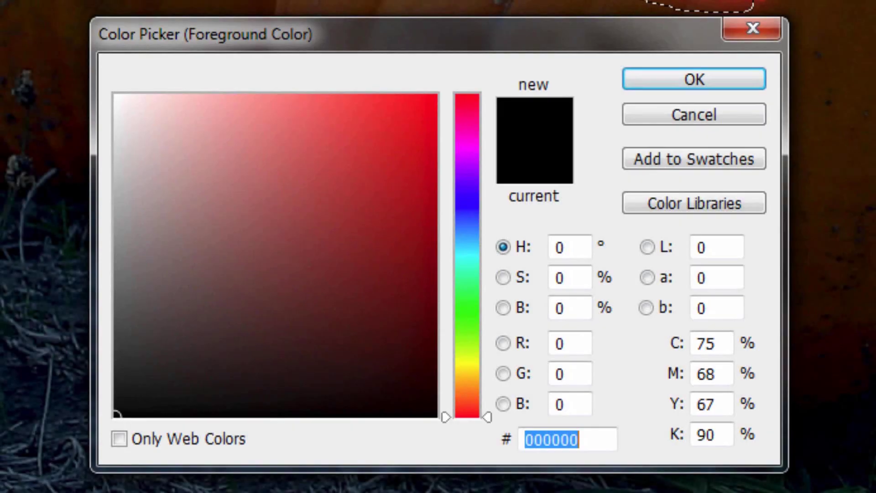
pyautogui.write('fef131')
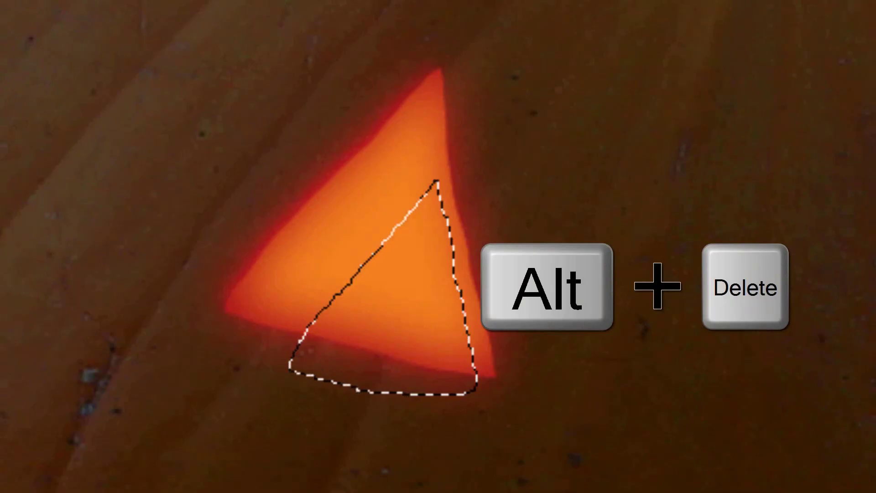
pyautogui.hotkey('alt', 'Delete')
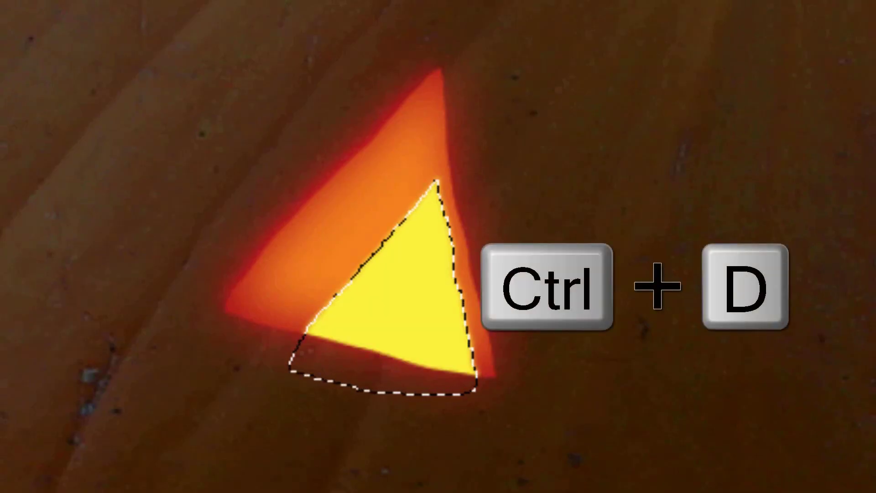
pyautogui.hotkey('ctrl', 'd')
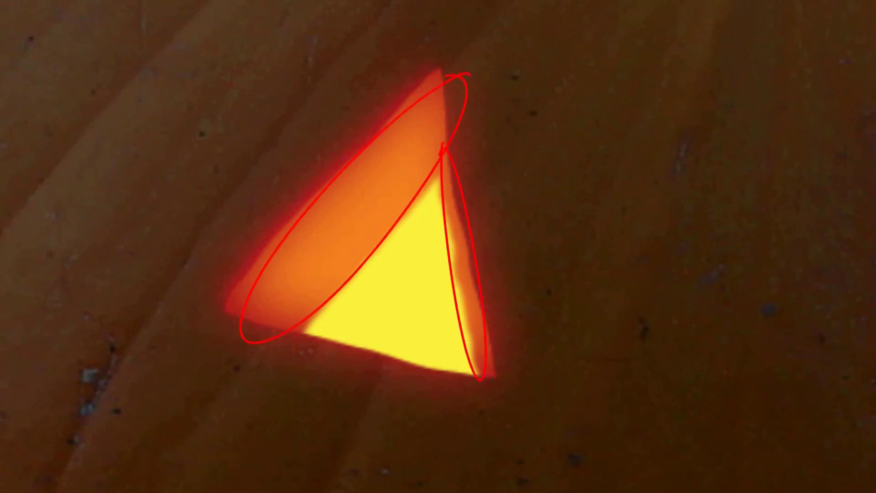
# Step: Create a new layer above Layer 2, copy Layer 2's mask onto it, and make the new layer's content active
pyautogui.click(814, 475)
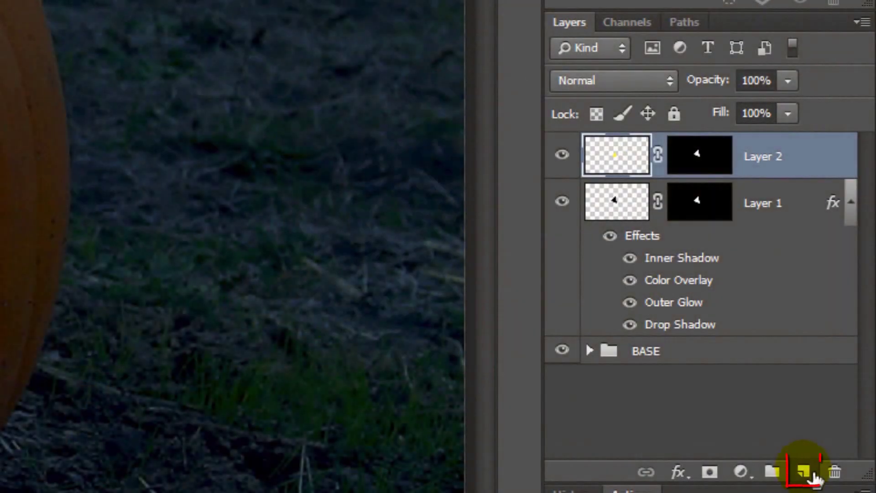
pyautogui.click(804, 472)
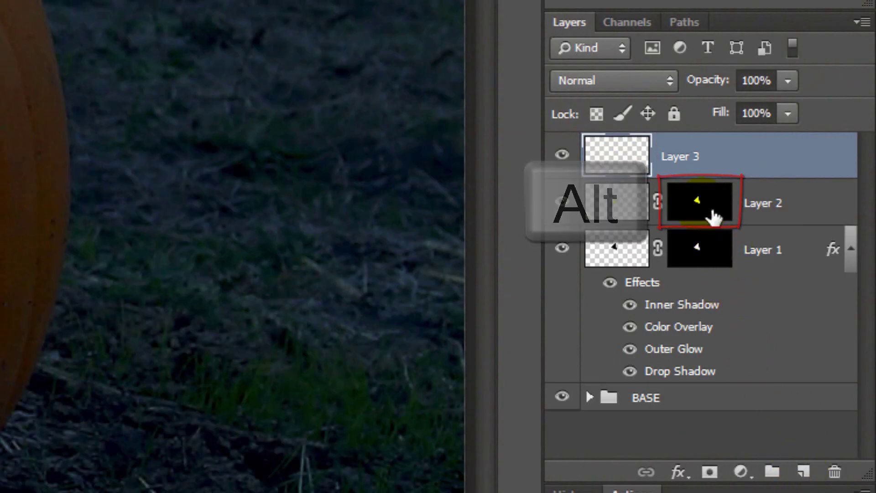
pyautogui.moveTo(714, 218); pyautogui.dragTo(713, 166)
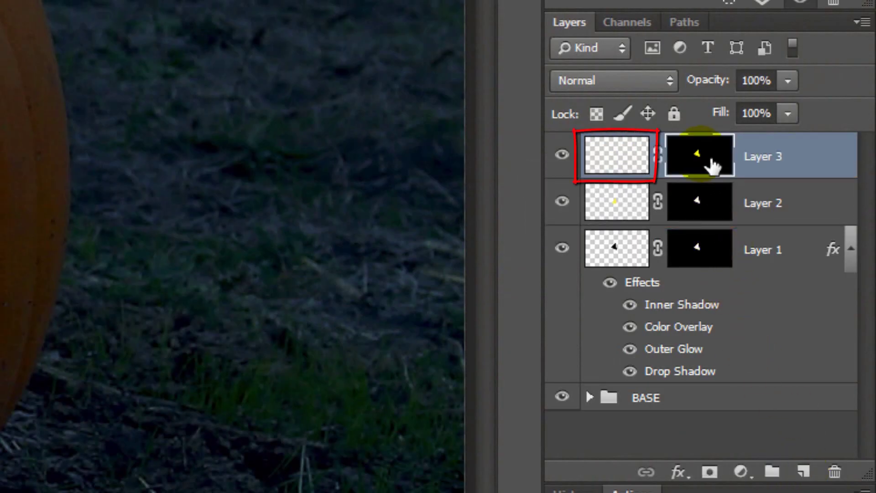
pyautogui.click(634, 164)
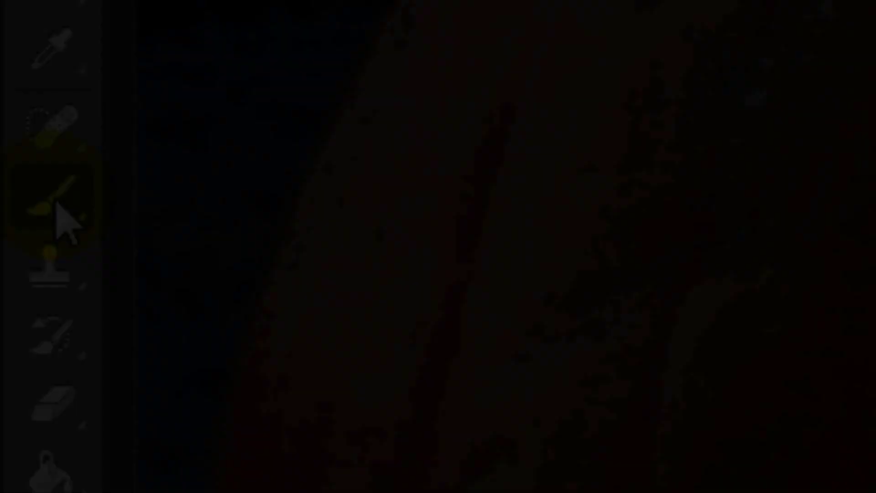
# Step: Set up a soft brush with 45 px size, 0% hardness and Dissolve mode
pyautogui.moveTo(56, 198); pyautogui.dragTo(276, 184)
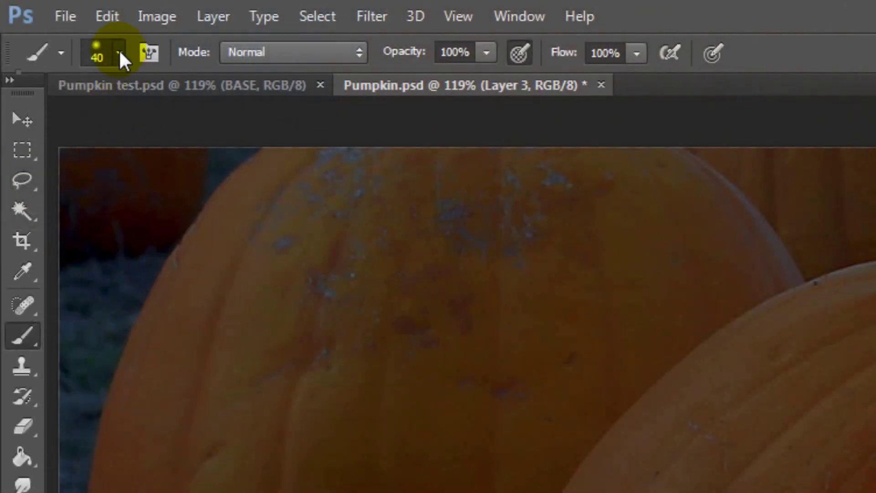
pyautogui.click(119, 53)
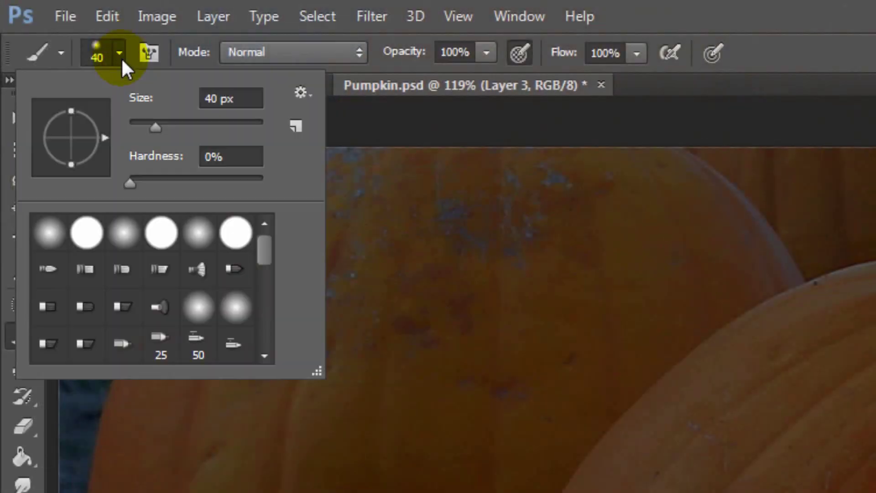
pyautogui.click(212, 99)
pyautogui.press('BackSpace')
pyautogui.write('5')
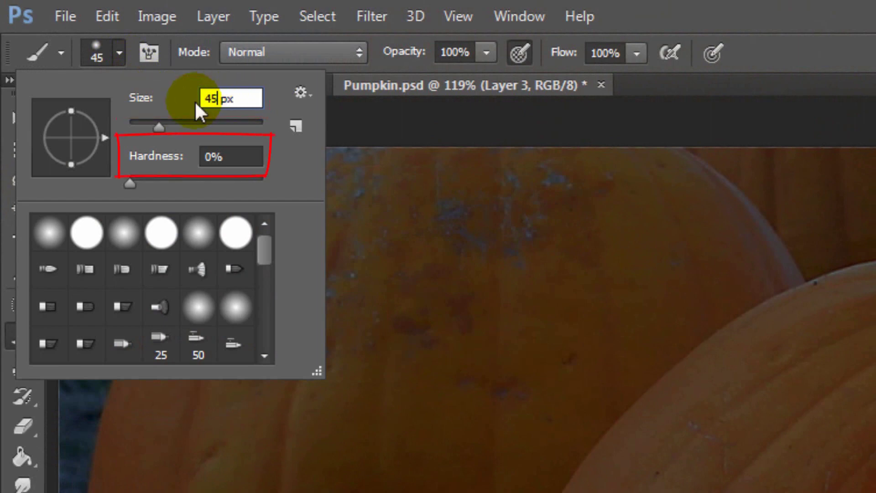
pyautogui.press('Return')
pyautogui.click(280, 50)
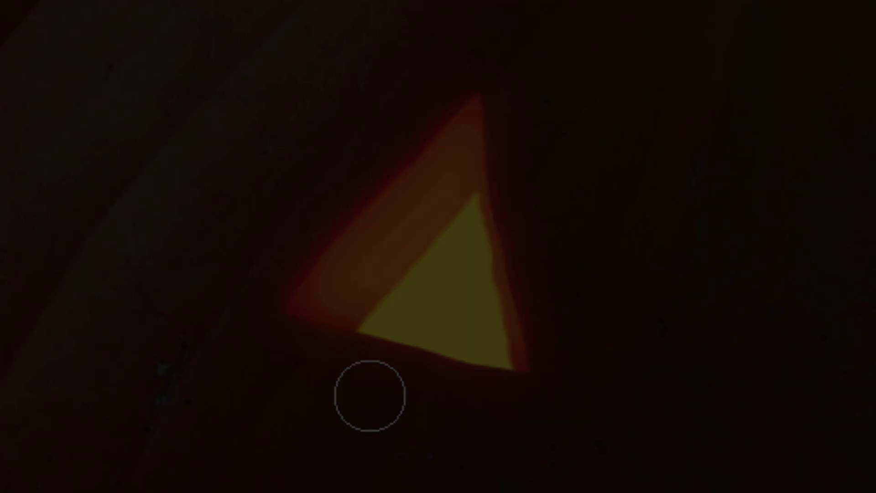
# Step: Paint yellow speckles over the eye's orange upper-left edge, and reduce the brush to 20 px to speckle the narrow right edge
pyautogui.moveTo(369, 397); pyautogui.dragTo(502, 245)
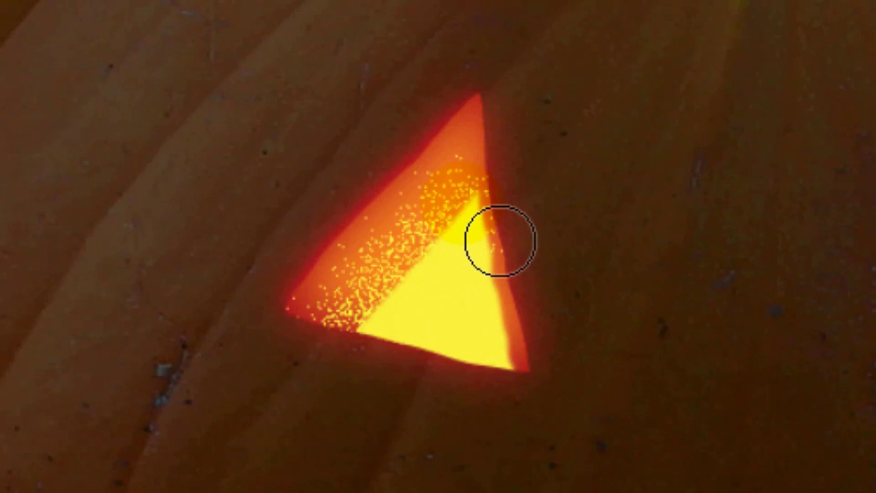
pyautogui.press('[')
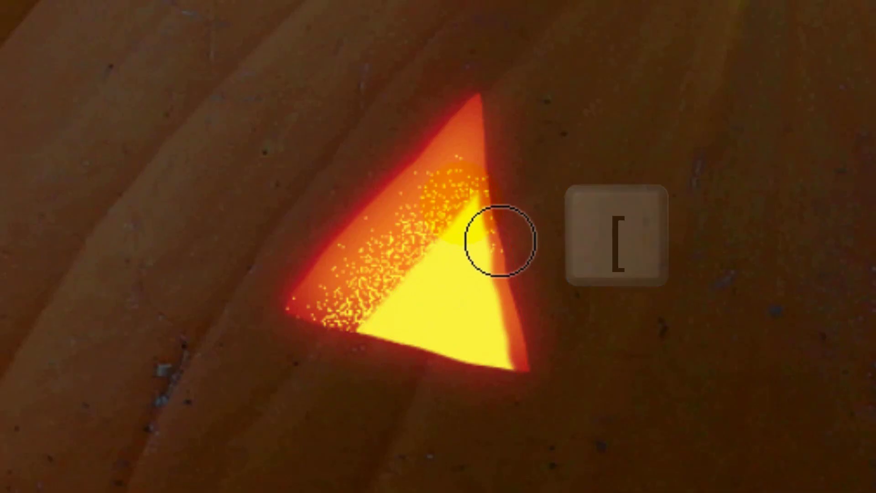
pyautogui.press('[')
pyautogui.press('[')
pyautogui.press('[')
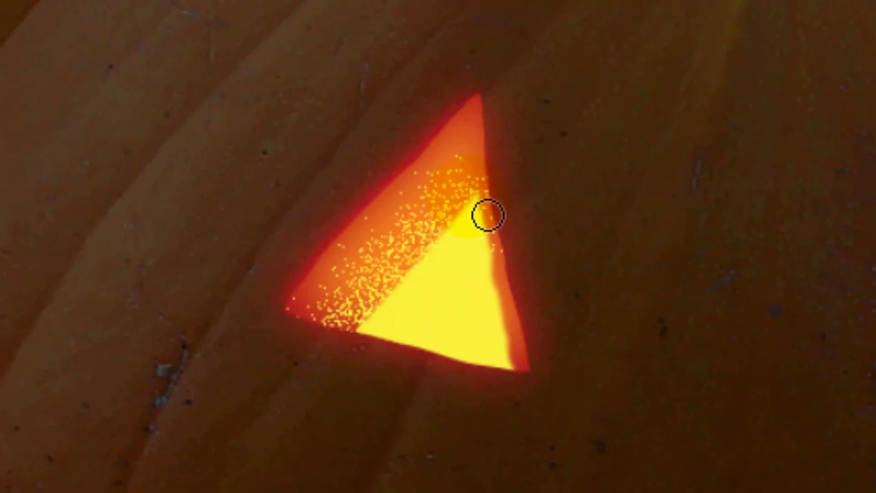
pyautogui.moveTo(488, 215)
pyautogui.mouseDown()
pyautogui.moveTo(489, 207)
pyautogui.moveTo(493, 294)
pyautogui.moveTo(528, 382)
pyautogui.moveTo(529, 419)
pyautogui.mouseUp()
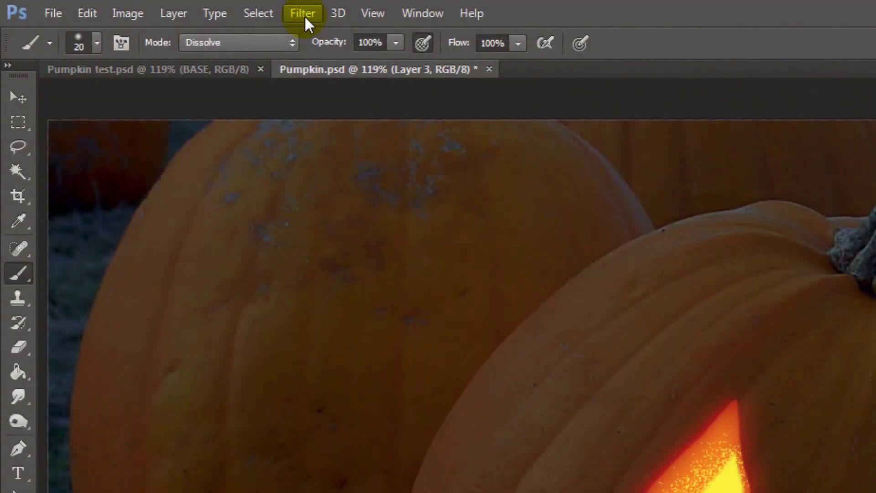
# Step: Soften the speckles on Layer 3 with a 1-pixel Gaussian Blur and set the layer's opacity to 50%
pyautogui.click(304, 15)
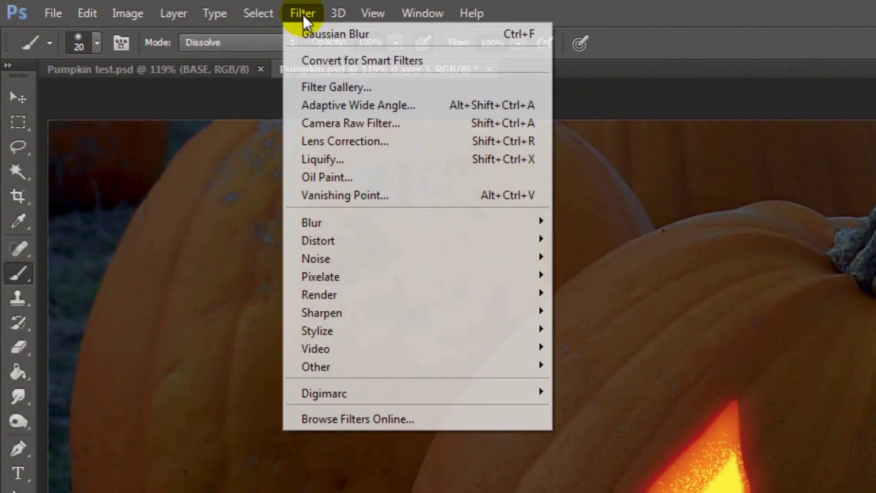
pyautogui.moveTo(310, 223)
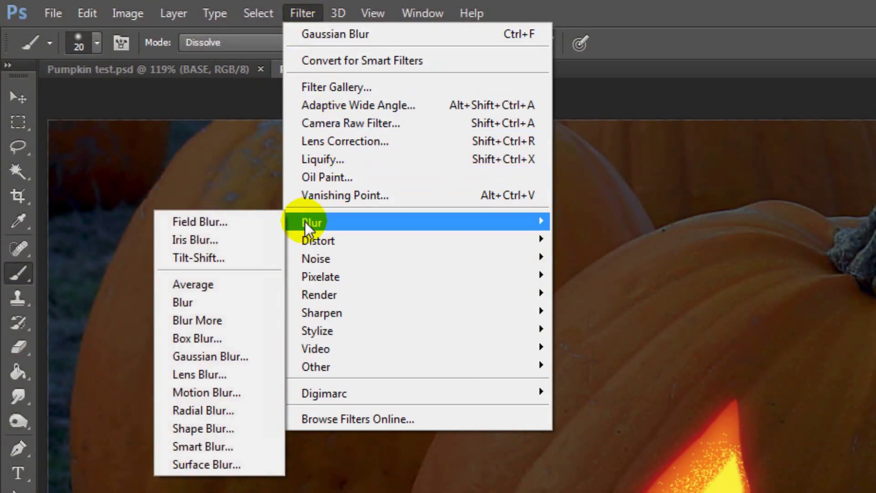
pyautogui.click(214, 356)
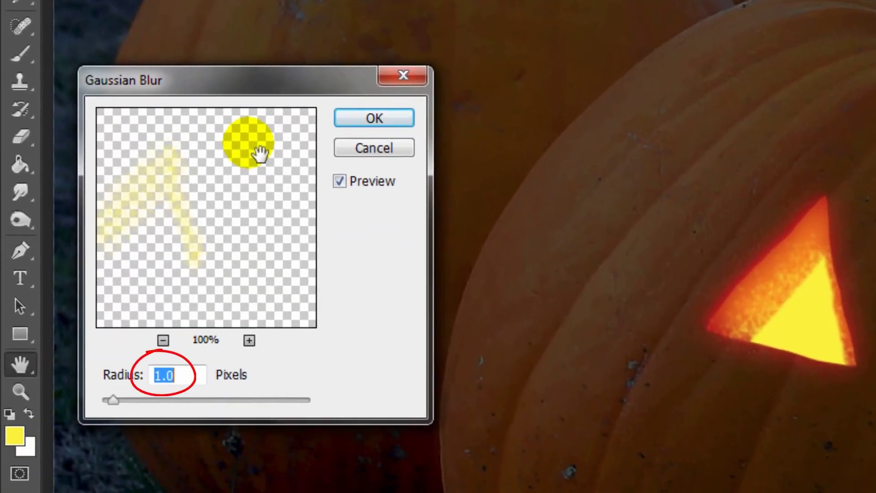
pyautogui.click(375, 119)
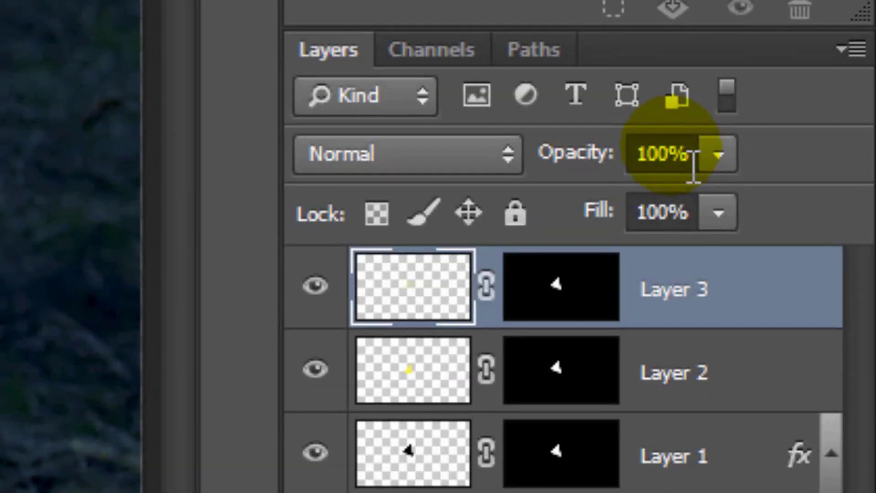
pyautogui.doubleClick(694, 158)
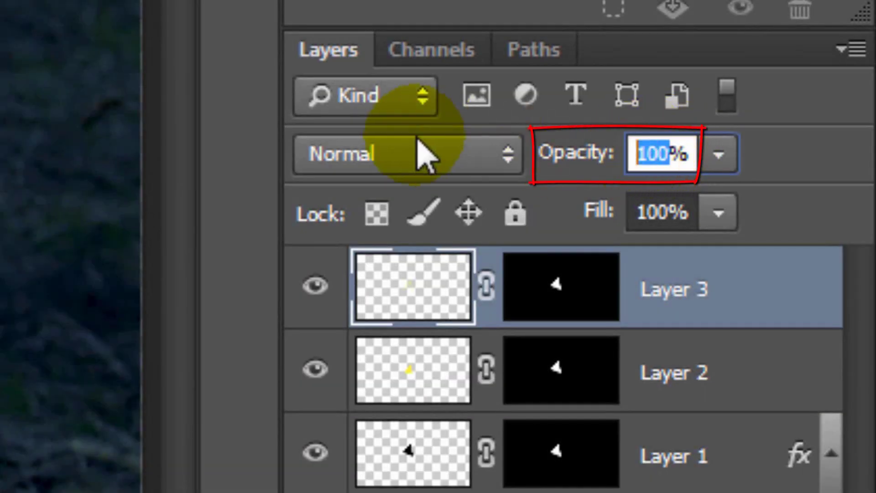
pyautogui.write('50')
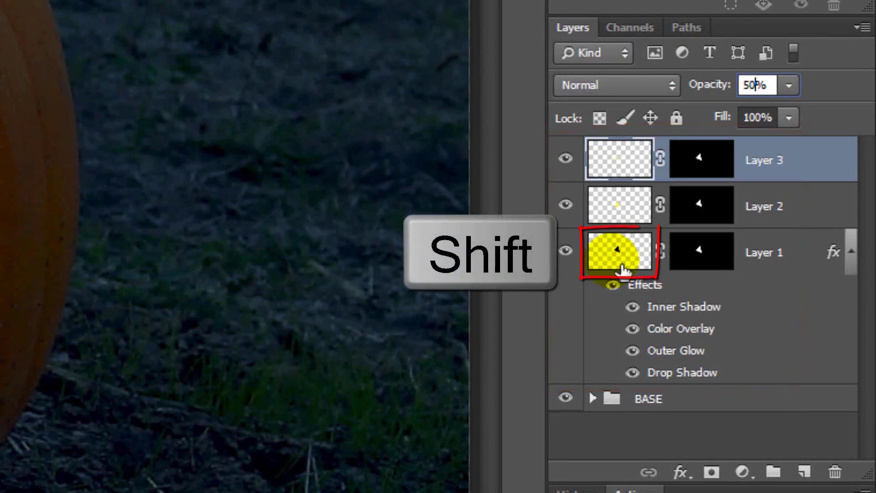
# Step: Group Layers 1 to 3 and name the group LEFT EYE
pyautogui.keyDown('shift'); pyautogui.click(618, 262); pyautogui.keyUp('shift')
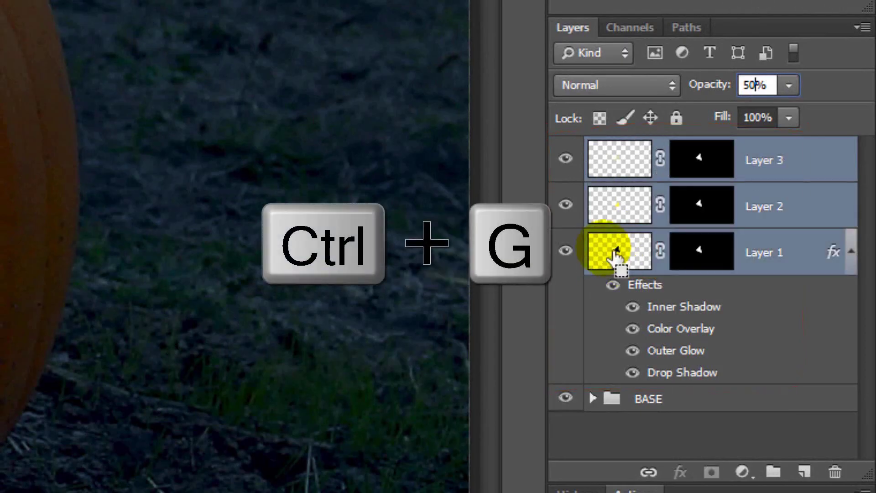
pyautogui.hotkey('ctrl', 'g')
pyautogui.doubleClick(639, 150)
pyautogui.write('LE')
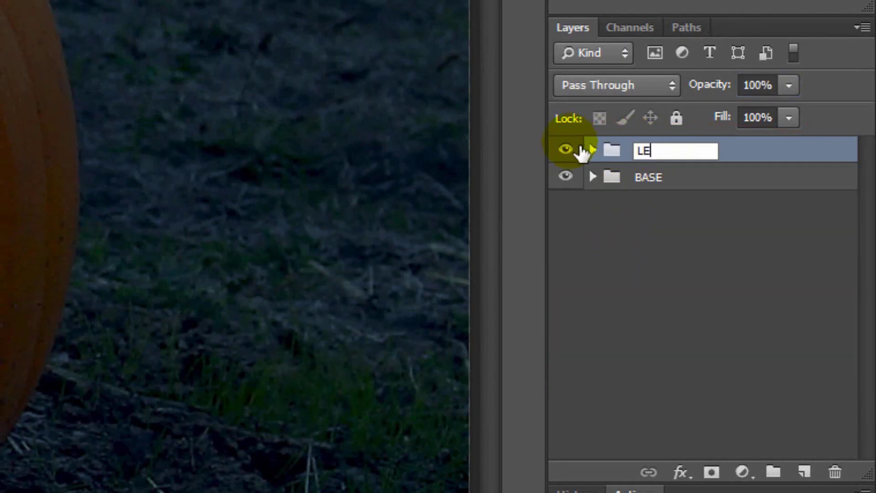
pyautogui.write('FT EYE')
pyautogui.press('Return')
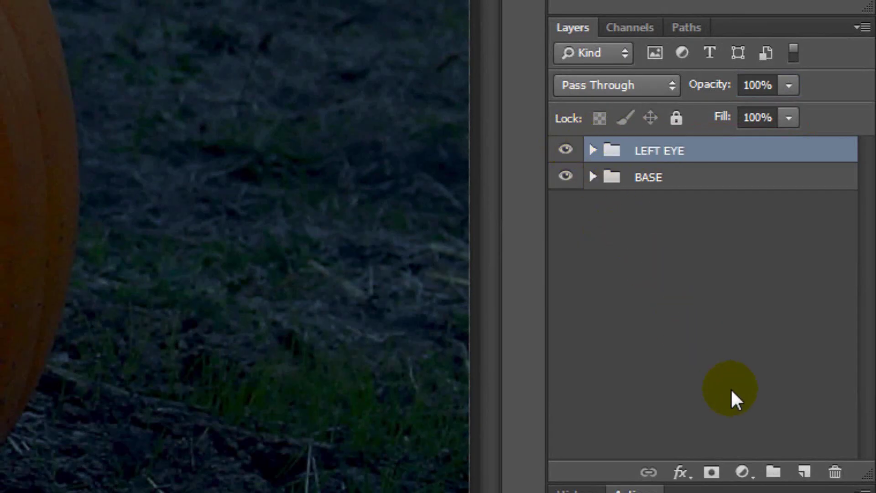
# Step: On a new layer above the LEFT EYE group, outline a triangular second eye freehand on the pumpkin's right side, fill it with black and deselect
pyautogui.click(804, 472)
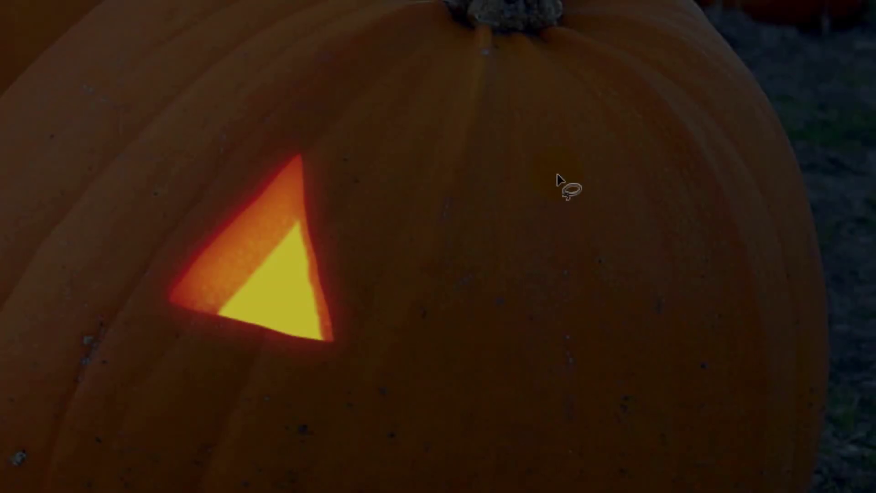
pyautogui.moveTo(557, 175)
pyautogui.mouseDown()
pyautogui.moveTo(657, 377)
pyautogui.moveTo(503, 372)
pyautogui.moveTo(528, 270)
pyautogui.moveTo(565, 195)
pyautogui.mouseUp()
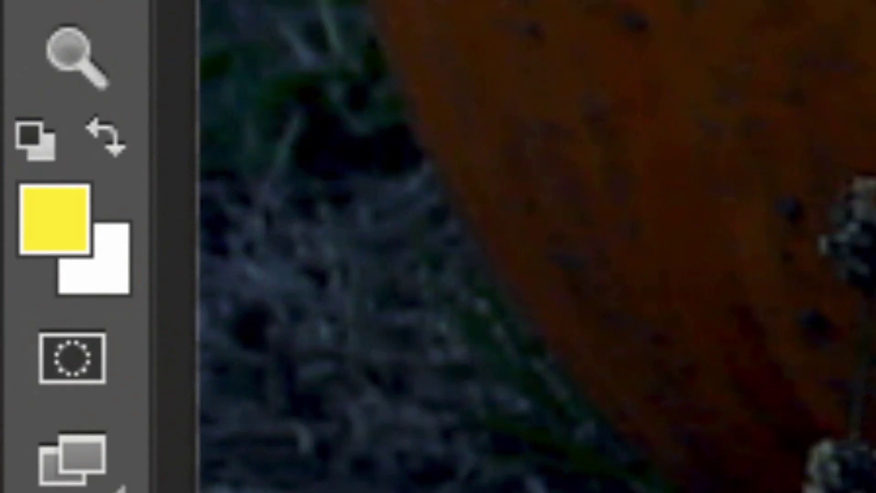
pyautogui.press('d')
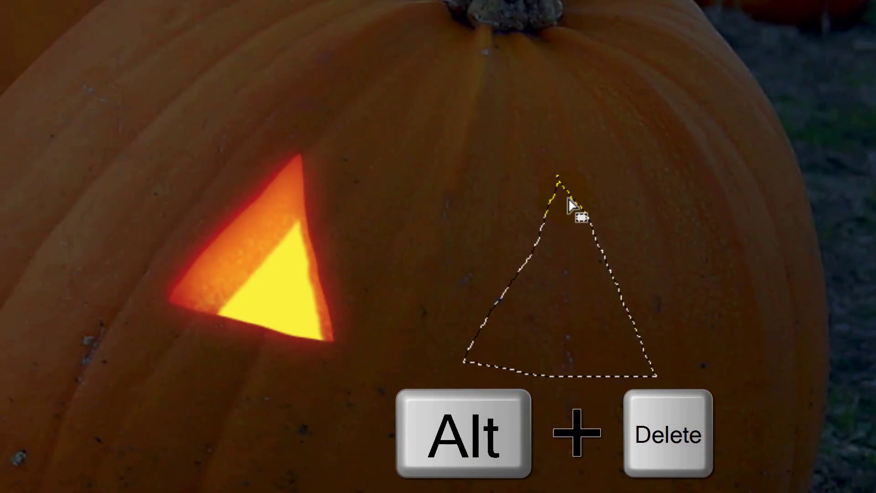
pyautogui.hotkey('alt', 'Delete')
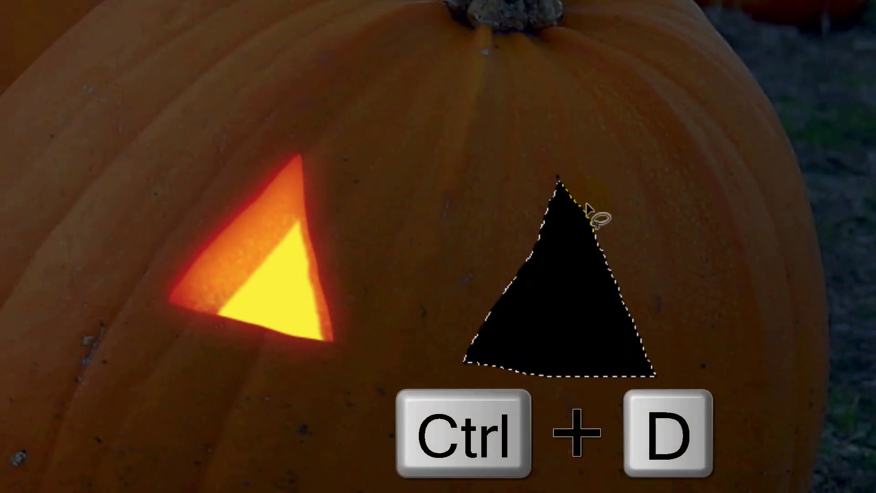
pyautogui.hotkey('ctrl', 'd')
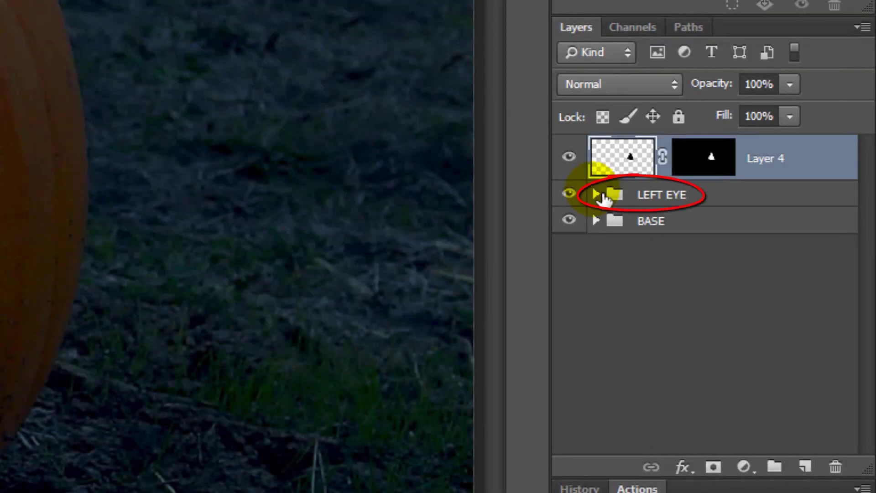
# Step: Copy Layer 1's effects from the LEFT EYE group onto Layer 4 and set its drop shadow angle to -137°
pyautogui.click(596, 195)
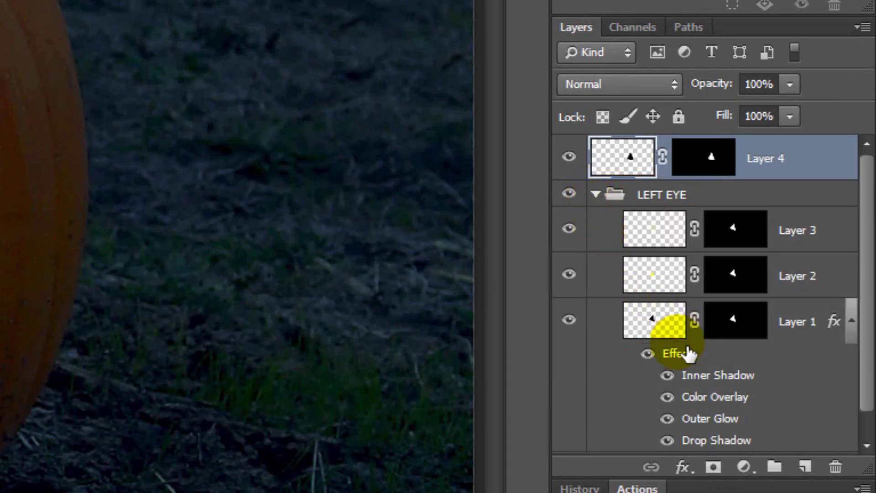
pyautogui.press('alt')
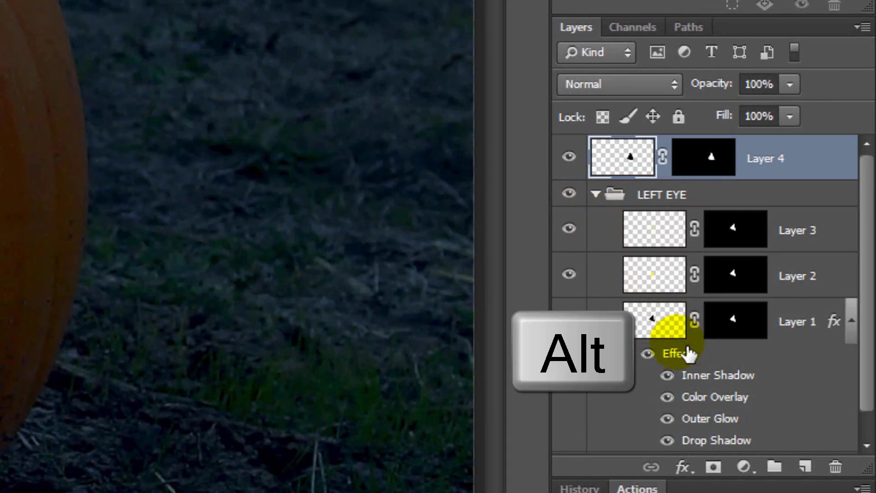
pyautogui.moveTo(687, 350)
pyautogui.mouseDown()
pyautogui.moveTo(674, 337)
pyautogui.moveTo(664, 257)
pyautogui.moveTo(634, 161)
pyautogui.mouseUp()
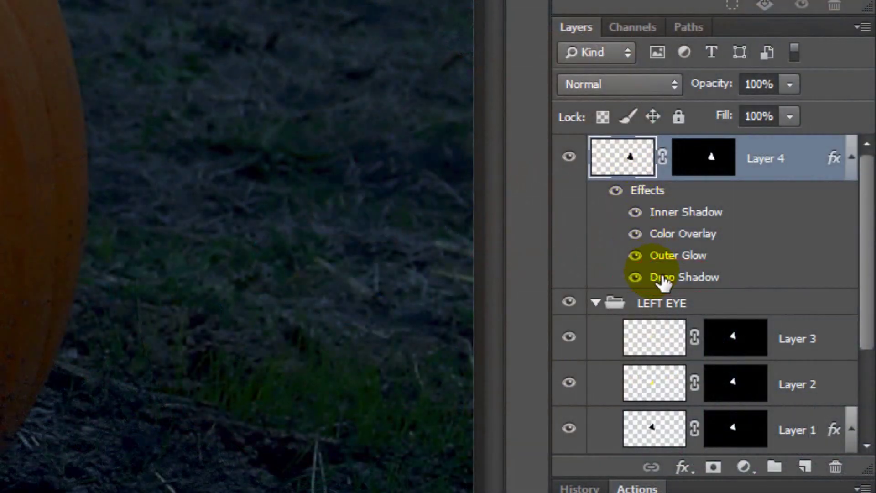
pyautogui.doubleClick(664, 277)
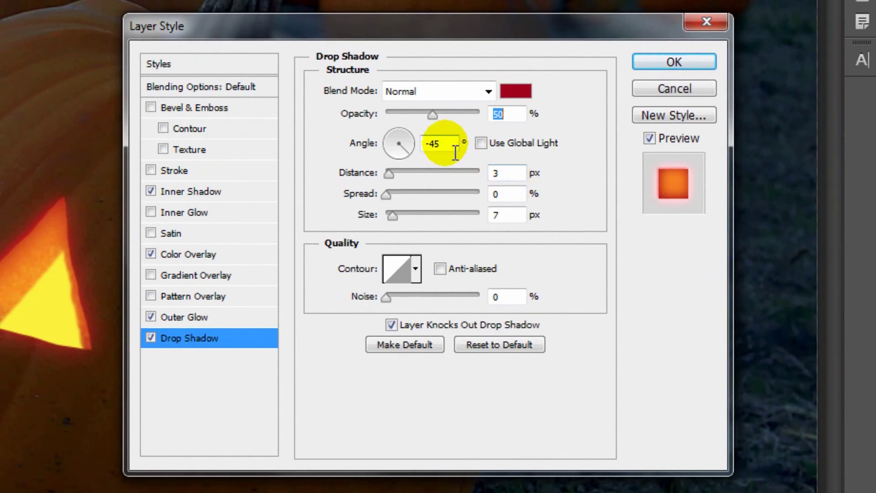
pyautogui.doubleClick(439, 144)
pyautogui.write('-137')
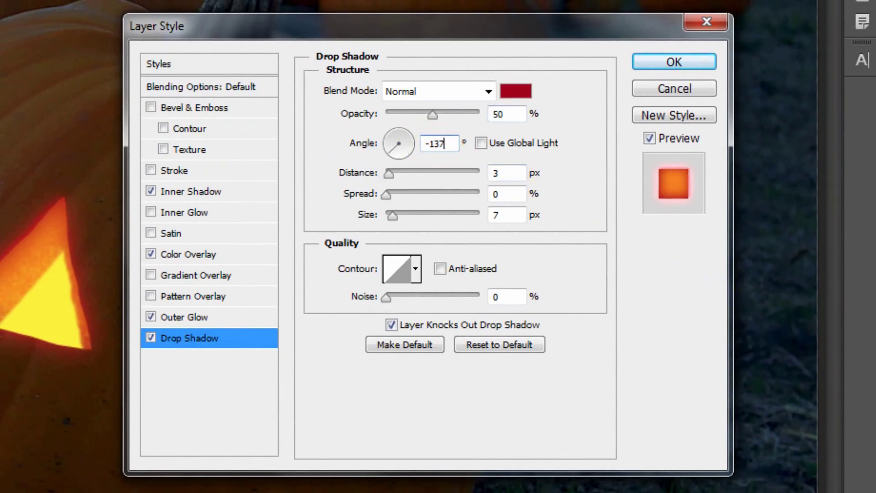
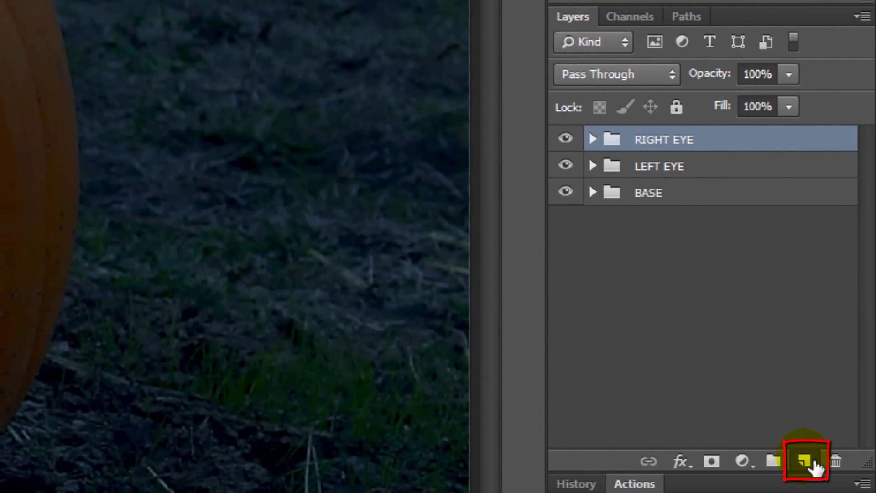
# Step: On a new layer above the RIGHT EYE group, outline a triangular nose freehand between and below the eyes and fill it with black
pyautogui.click(808, 462)
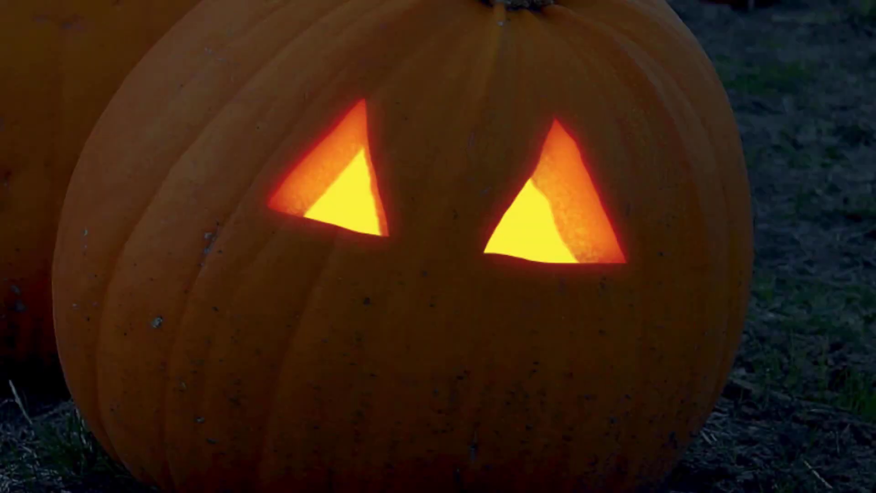
pyautogui.press('l')
pyautogui.moveTo(383, 338); pyautogui.dragTo(494, 352)
pyautogui.moveTo(434, 235); pyautogui.dragTo(439, 241)
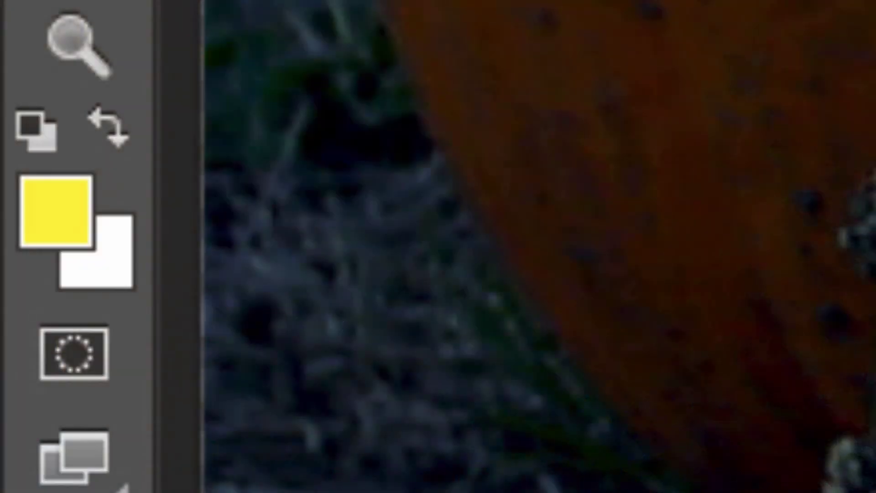
pyautogui.press('d')
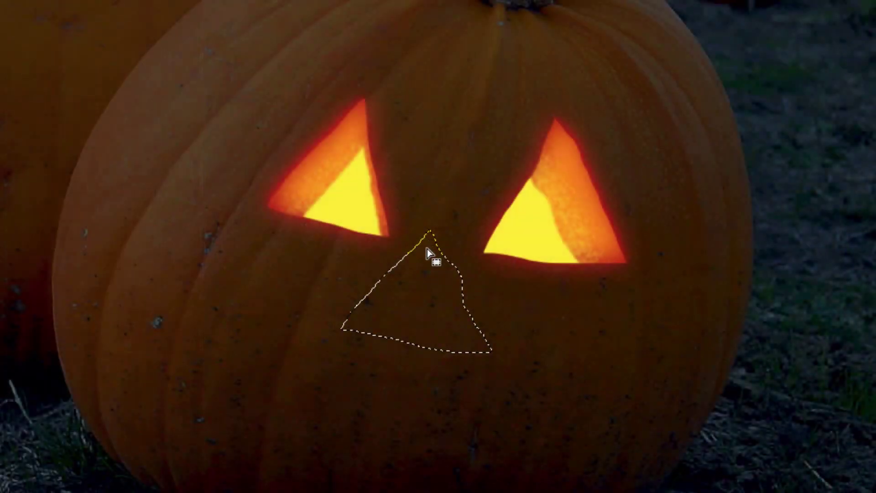
pyautogui.hotkey('alt', 'Delete')
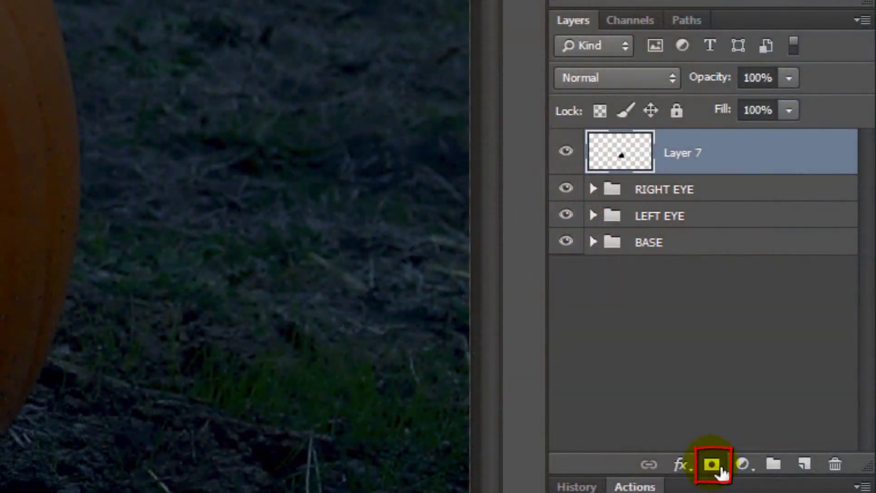
# Step: Mask Layer 7 to the nose selection and copy Layer 4's effects from the RIGHT EYE group onto it
pyautogui.click(713, 465)
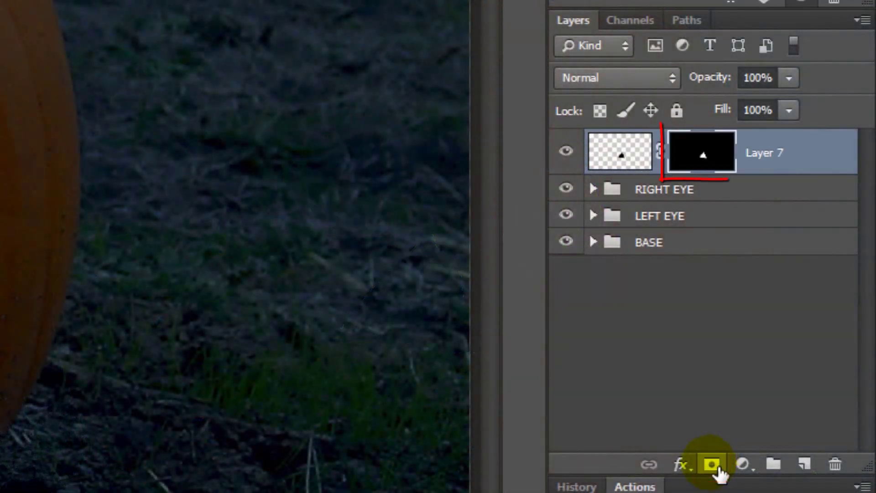
pyautogui.click(595, 188)
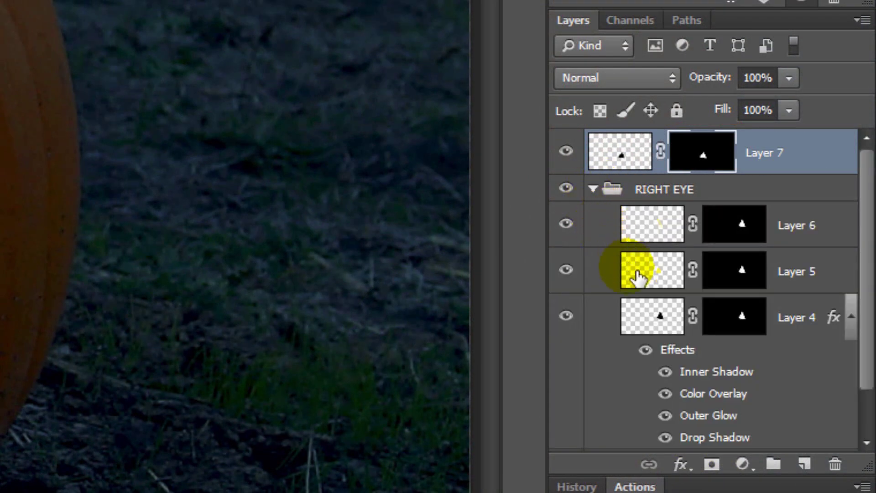
pyautogui.press('alt')
pyautogui.moveTo(690, 351); pyautogui.dragTo(622, 159)
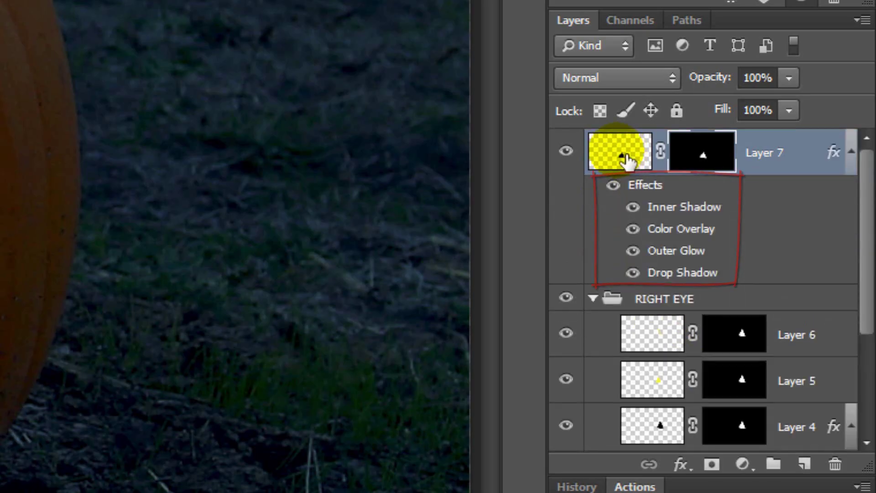
pyautogui.click(593, 300)
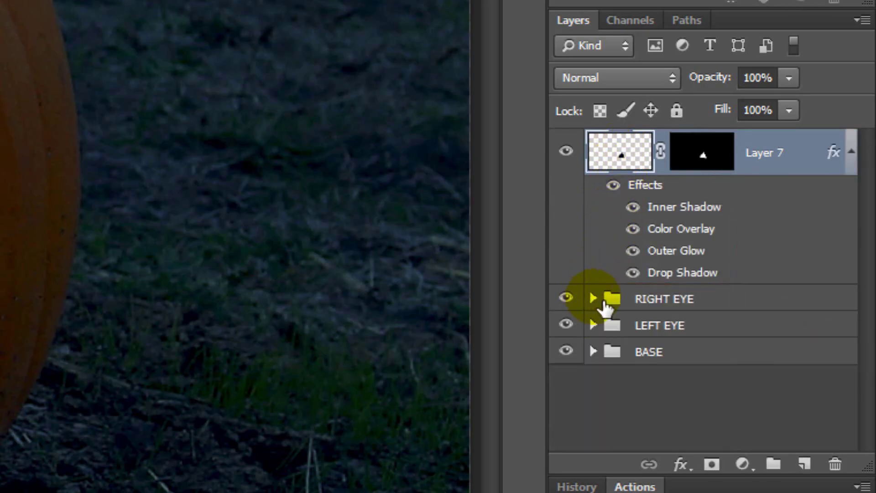
# Step: Add a new layer with a copy of Layer 7's mask and outline the nose's left part freehand, leaving a strip along its right edge
pyautogui.click(813, 467)
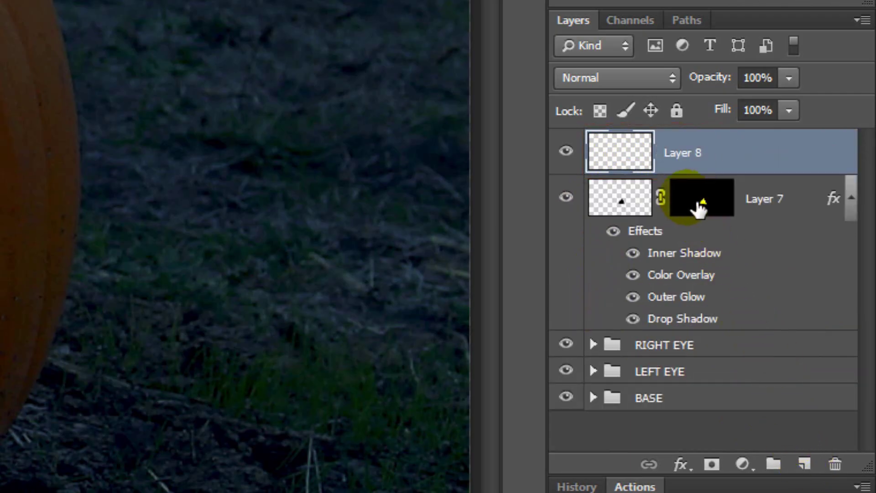
pyautogui.moveTo(702, 208); pyautogui.dragTo(704, 161)
pyautogui.click(626, 153)
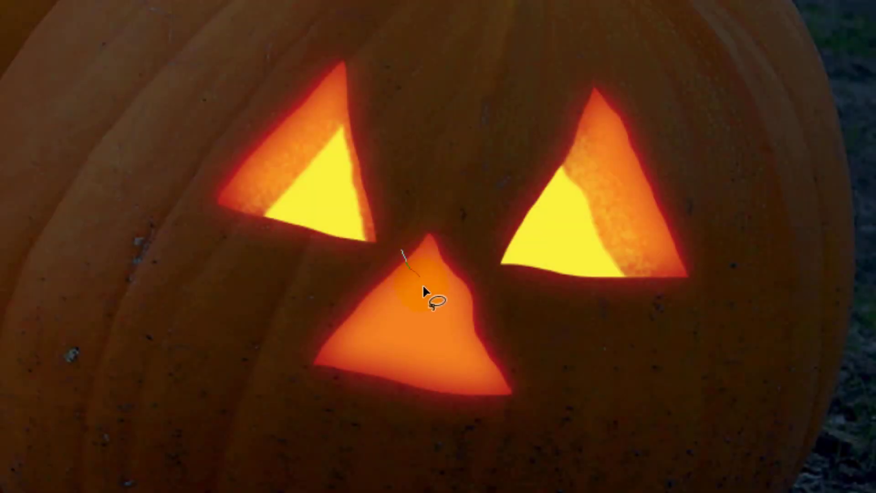
pyautogui.moveTo(473, 393)
pyautogui.mouseDown()
pyautogui.moveTo(318, 380)
pyautogui.moveTo(302, 333)
pyautogui.moveTo(402, 258)
pyautogui.mouseUp()
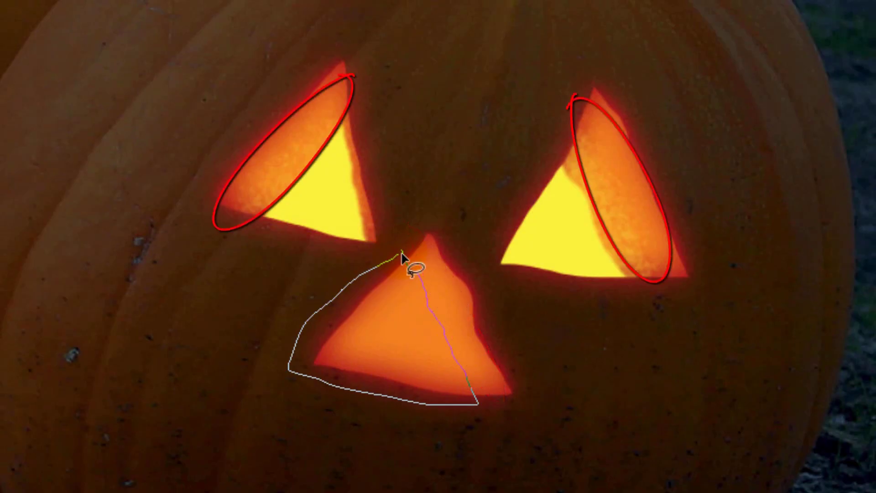
pyautogui.click(403, 257)
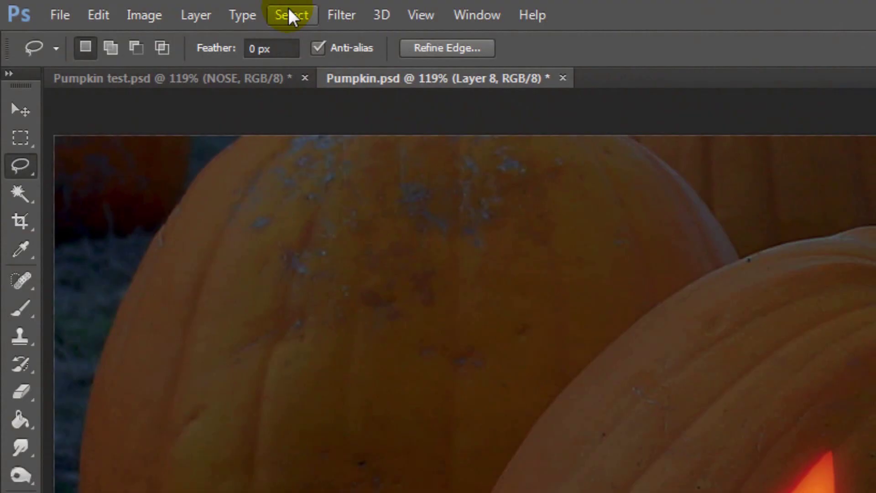
# Step: Feather the nose selection by 1 pixel, fill it with the eyes' yellow and deselect
pyautogui.click(289, 13)
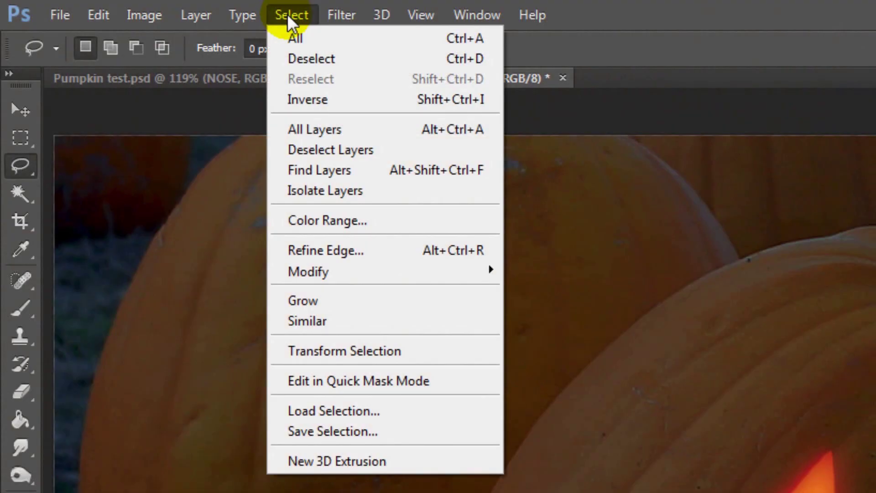
pyautogui.moveTo(337, 270)
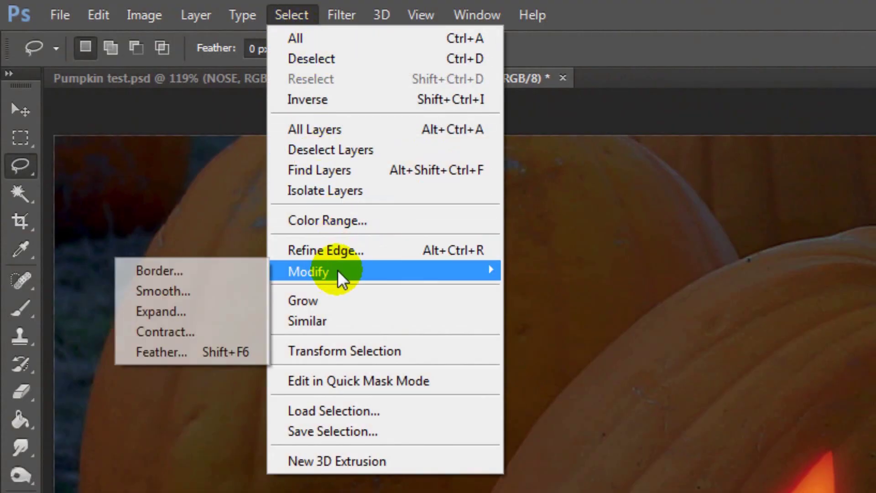
pyautogui.click(182, 351)
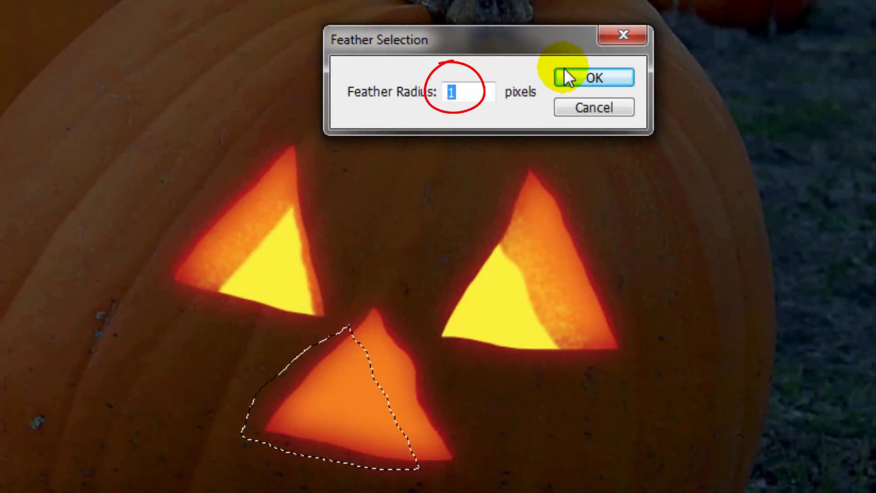
pyautogui.click(567, 76)
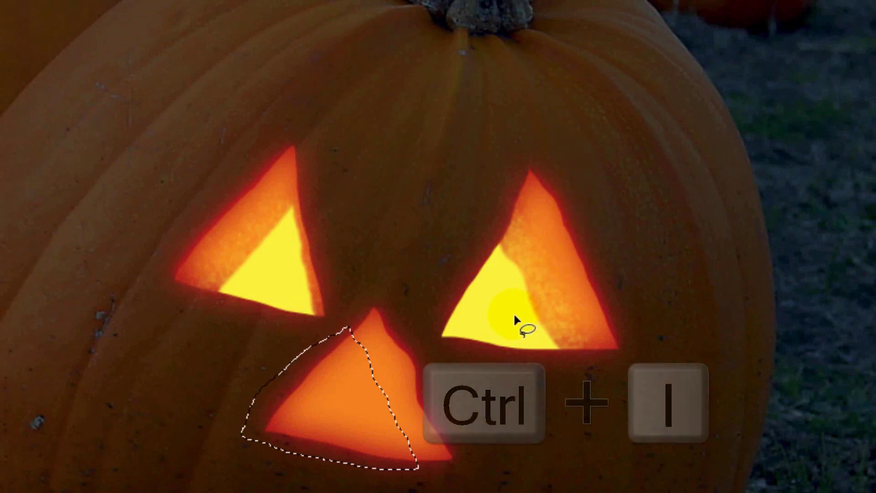
pyautogui.press('i')
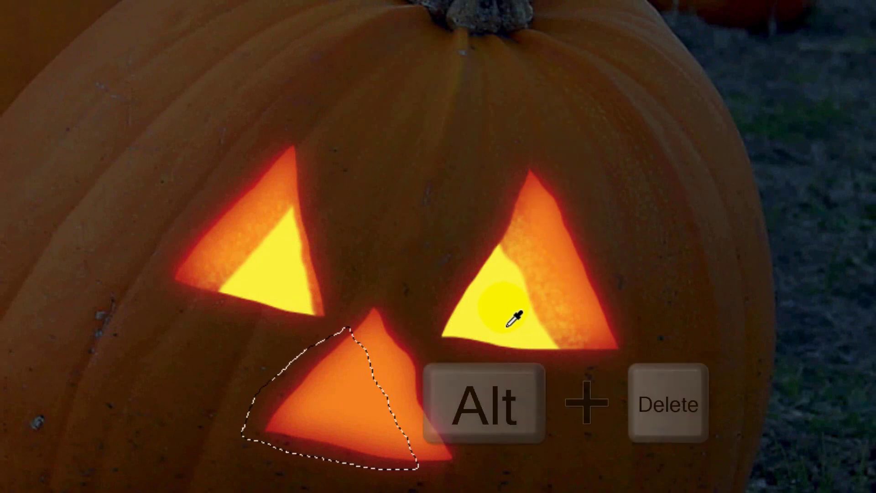
pyautogui.hotkey('alt', 'Delete')
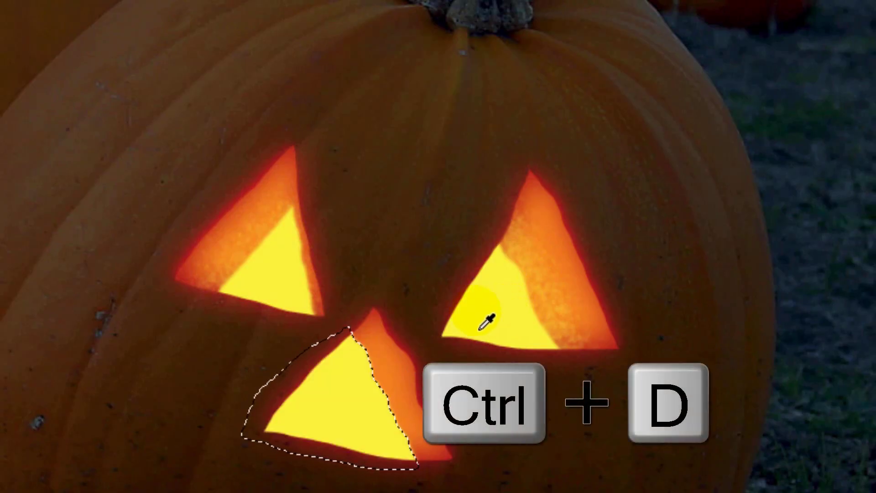
pyautogui.hotkey('ctrl', 'd')
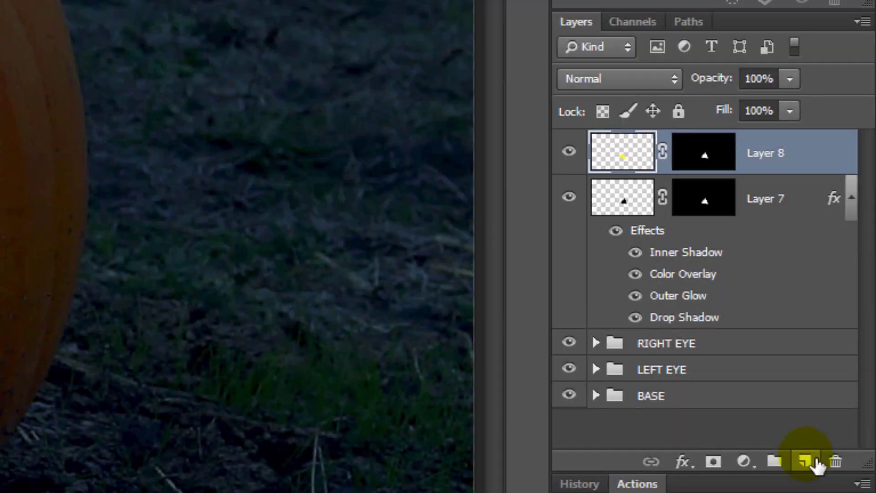
# Step: Add a new layer with a copy of Layer 8's mask and brush yellow speckles over the nose's orange right strip
pyautogui.click(815, 462)
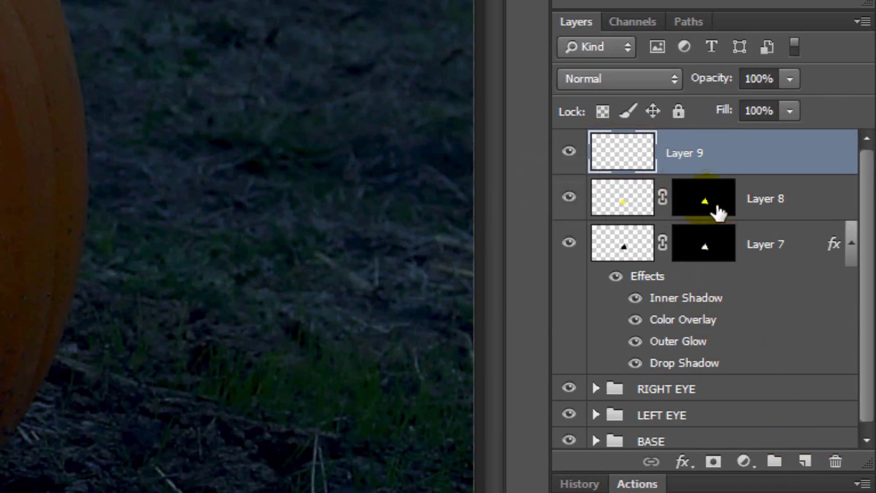
pyautogui.moveTo(717, 212); pyautogui.dragTo(714, 156)
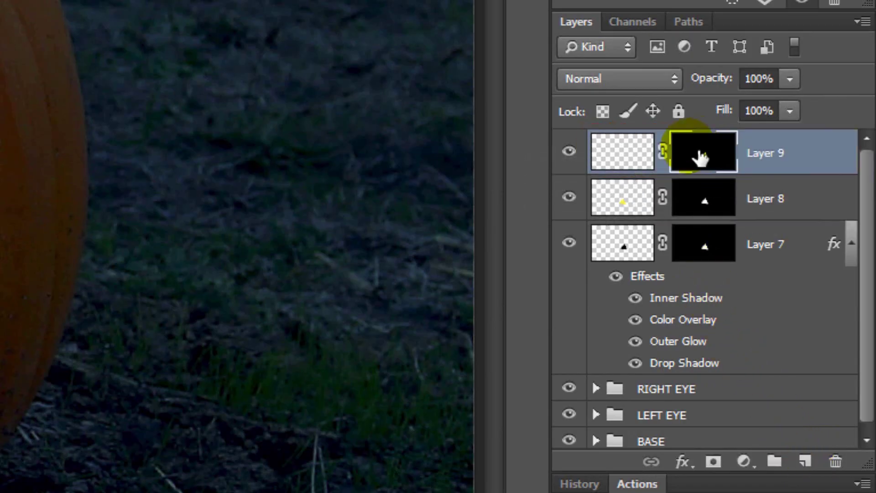
pyautogui.click(636, 157)
pyautogui.hotkey('alt', 'BackSpace')
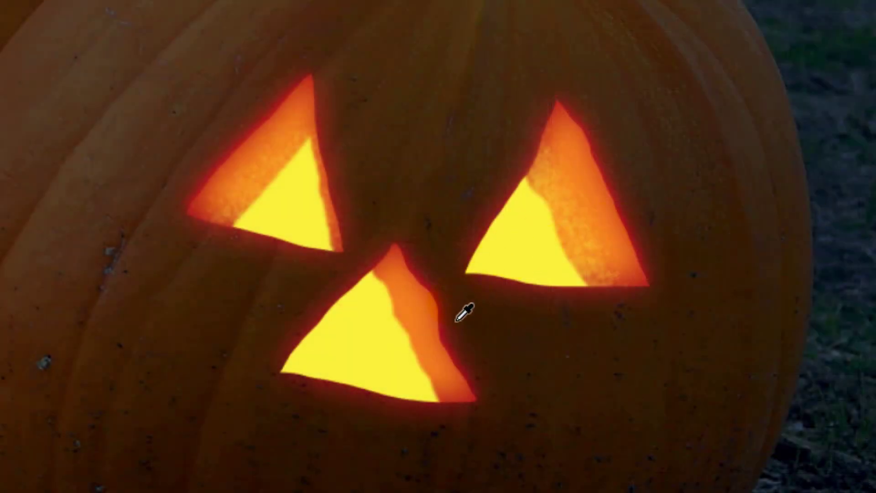
pyautogui.press('b')
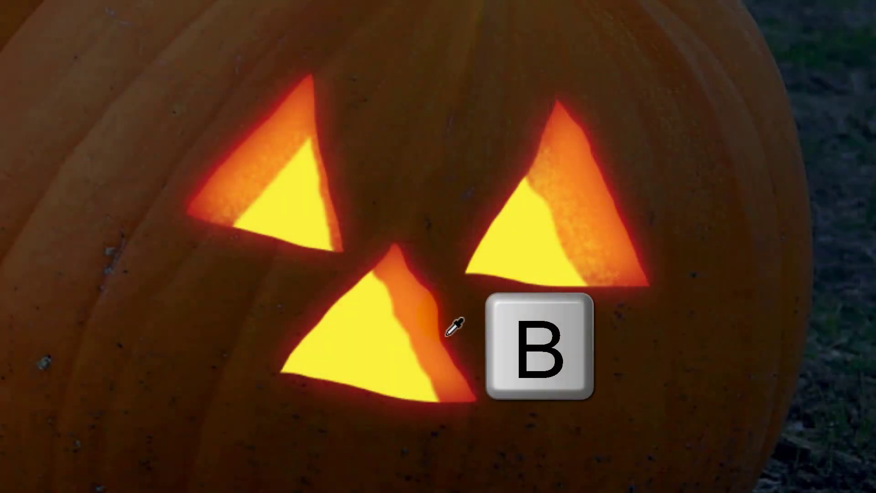
pyautogui.moveTo(440, 420)
pyautogui.mouseDown()
pyautogui.moveTo(401, 299)
pyautogui.moveTo(356, 254)
pyautogui.moveTo(334, 209)
pyautogui.mouseUp()
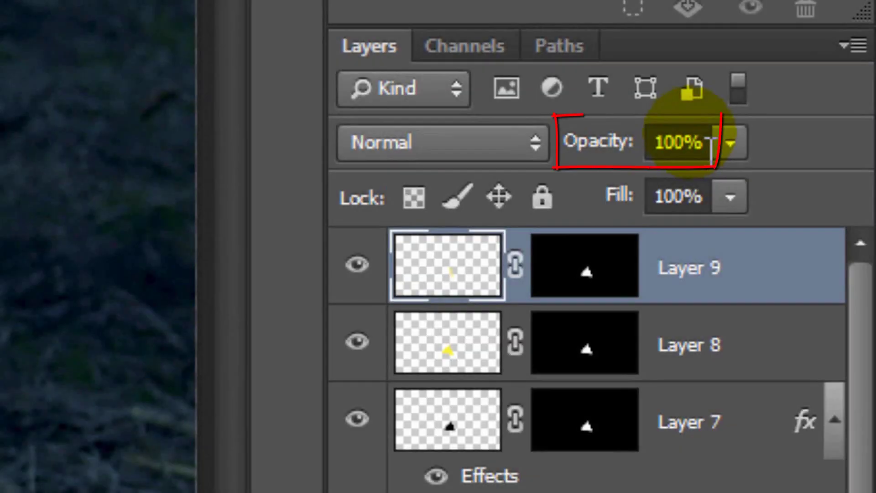
# Step: Set Layer 9's opacity to 50% and reapply the last Gaussian Blur to its speckles
pyautogui.click(675, 141)
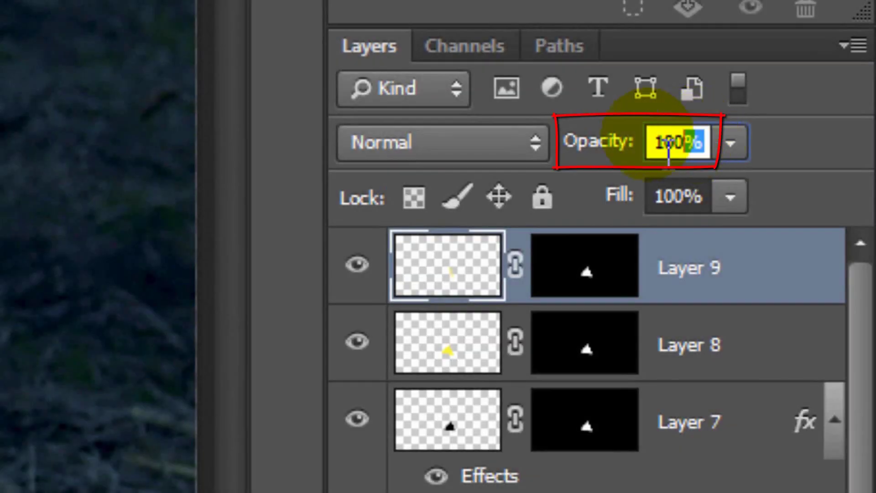
pyautogui.write('50')
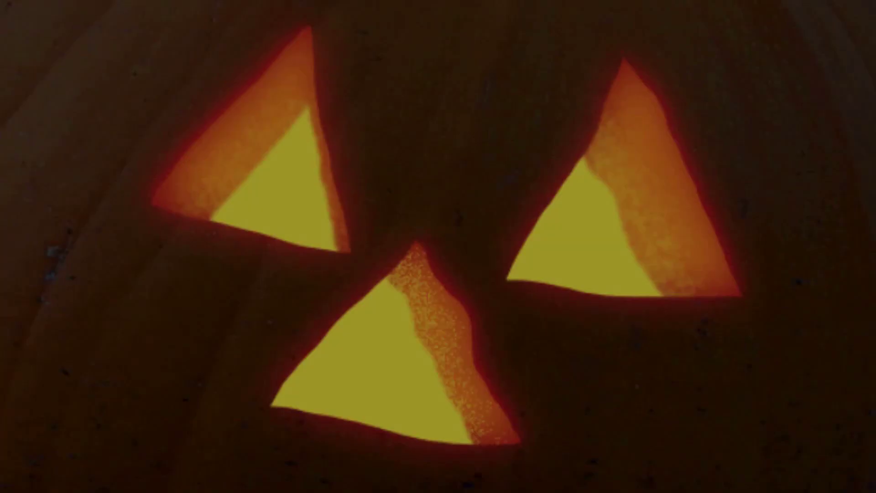
pyautogui.hotkey('ctrl', 'f')
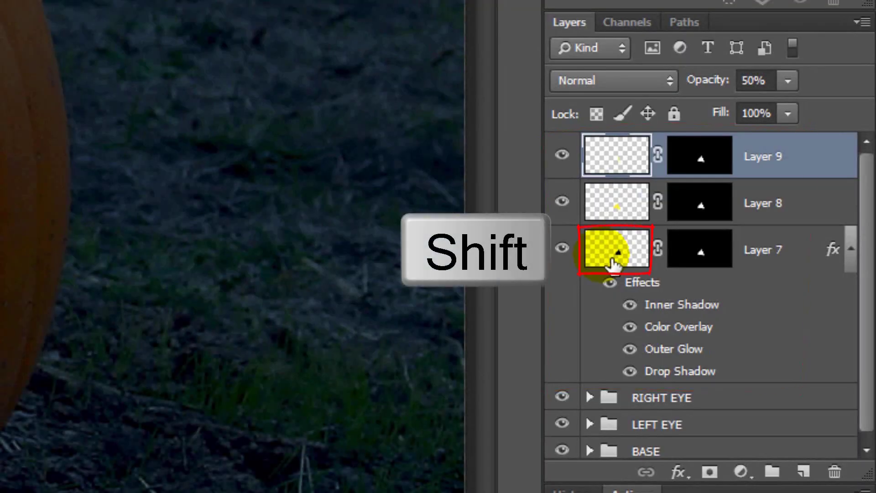
# Step: Group Layers 7 to 9 and name the group NOSE
pyautogui.keyDown('shift'); pyautogui.click(611, 261); pyautogui.keyUp('shift')
pyautogui.hotkey('ctrl', 'g')
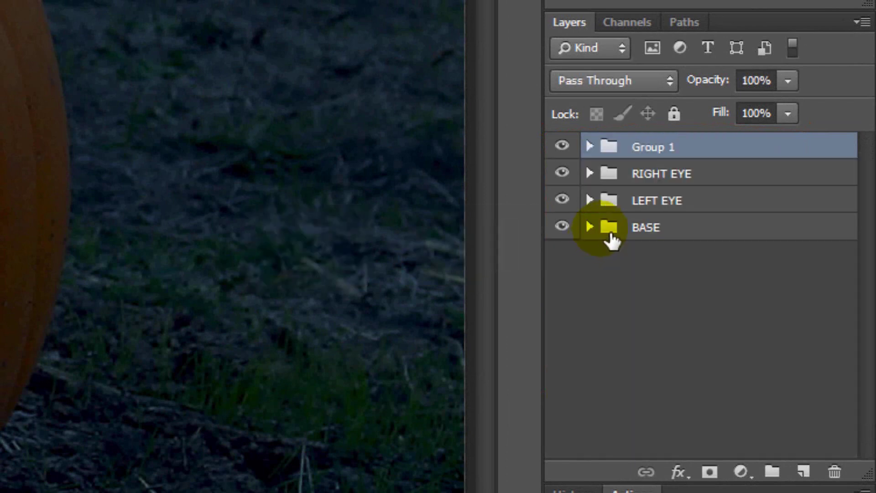
pyautogui.doubleClick(608, 146)
pyautogui.write('NOSE')
pyautogui.press('Return')
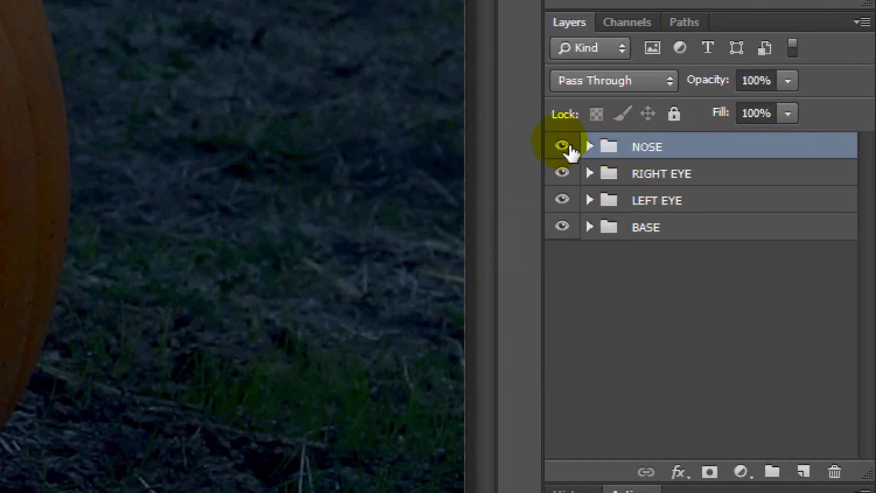
# Step: Add a new layer above the NOSE group and lasso a wide, gap-toothed smile below the pumpkin's nose
pyautogui.click(813, 475)
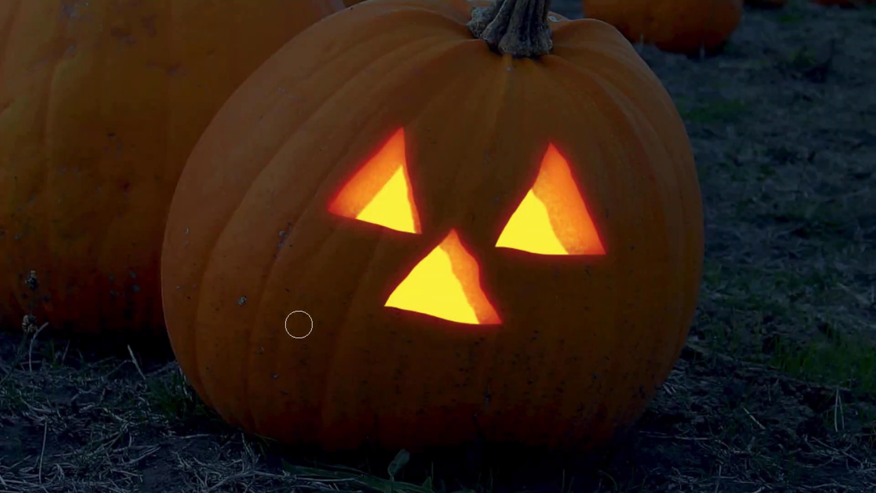
pyautogui.press('l')
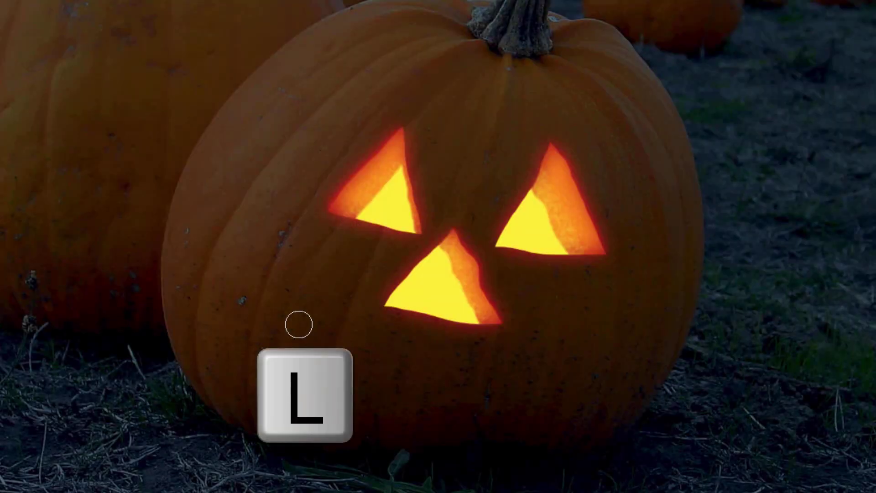
pyautogui.moveTo(255, 251)
pyautogui.mouseDown()
pyautogui.moveTo(275, 279)
pyautogui.moveTo(350, 327)
pyautogui.mouseUp()
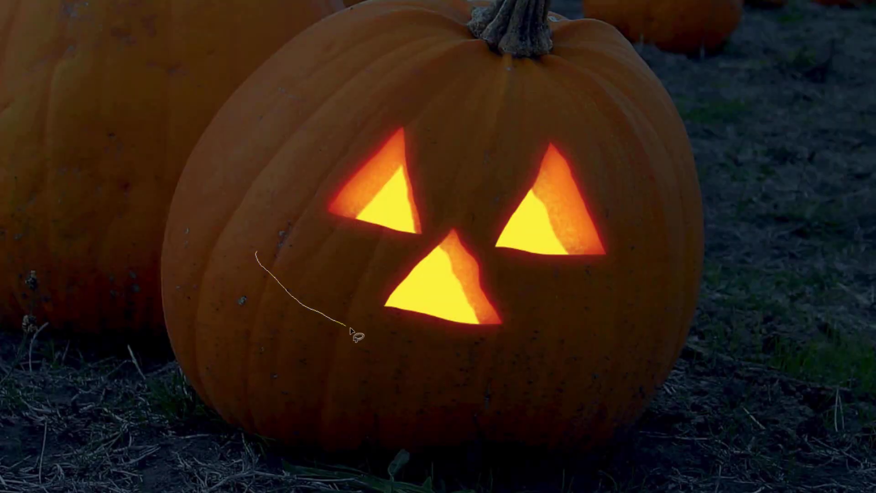
pyautogui.moveTo(614, 349)
pyautogui.mouseDown()
pyautogui.moveTo(488, 424)
pyautogui.moveTo(429, 391)
pyautogui.moveTo(392, 412)
pyautogui.moveTo(257, 292)
pyautogui.moveTo(257, 256)
pyautogui.mouseUp()
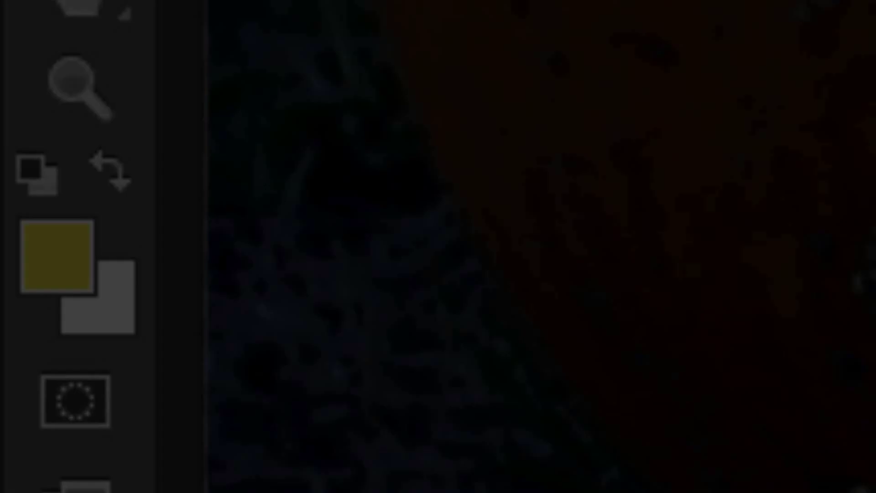
# Step: Fill the mouth selection with black using the default colors and turn the selection into a mask on Layer 10
pyautogui.press('d')
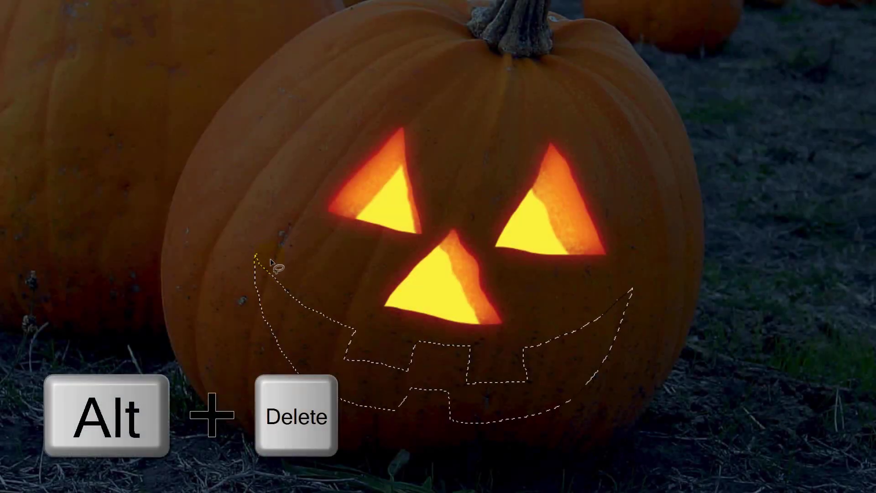
pyautogui.hotkey('alt', 'Delete')
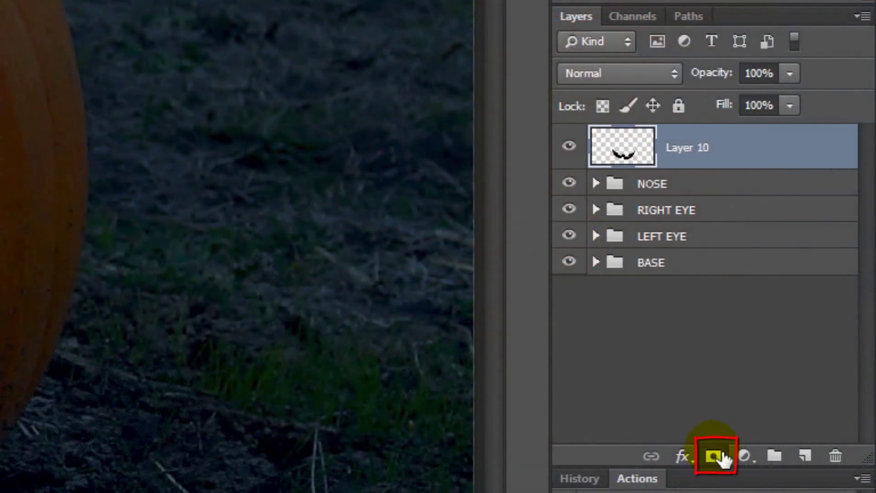
pyautogui.click(716, 456)
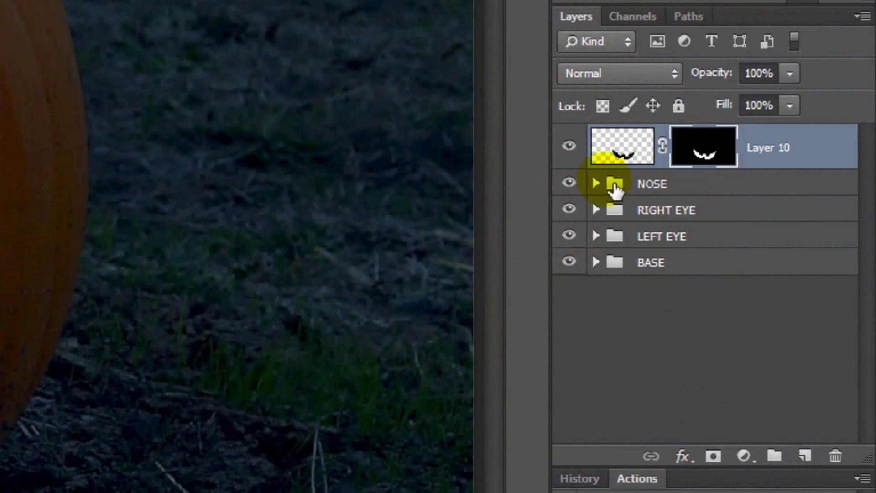
# Step: Copy Layer 7's effects from the NOSE group onto Layer 10, leaving the group collapsed
pyautogui.click(596, 183)
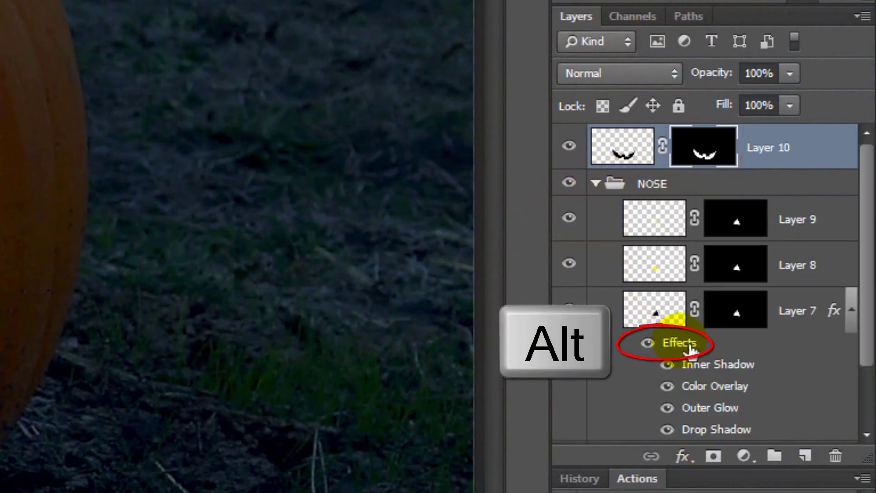
pyautogui.moveTo(689, 350); pyautogui.dragTo(639, 151)
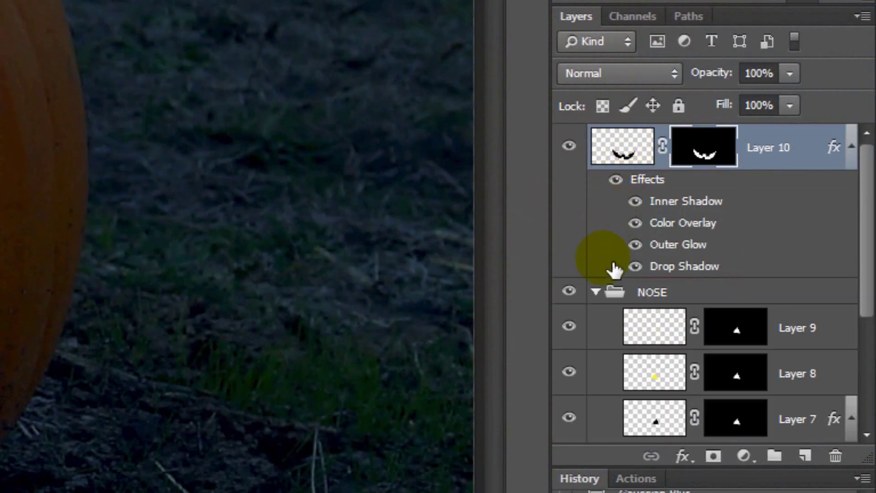
pyautogui.click(596, 292)
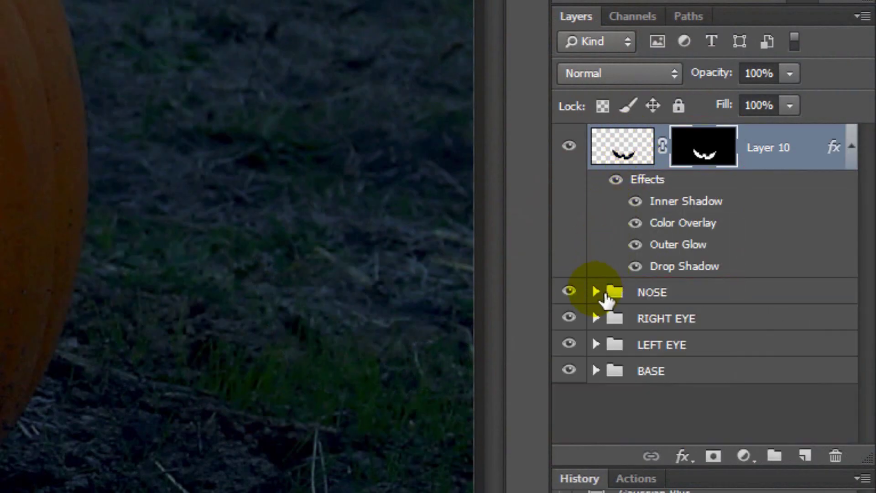
# Step: Add a new layer with a copy of Layer 10's mask and make the layer's image active instead of its mask
pyautogui.click(805, 455)
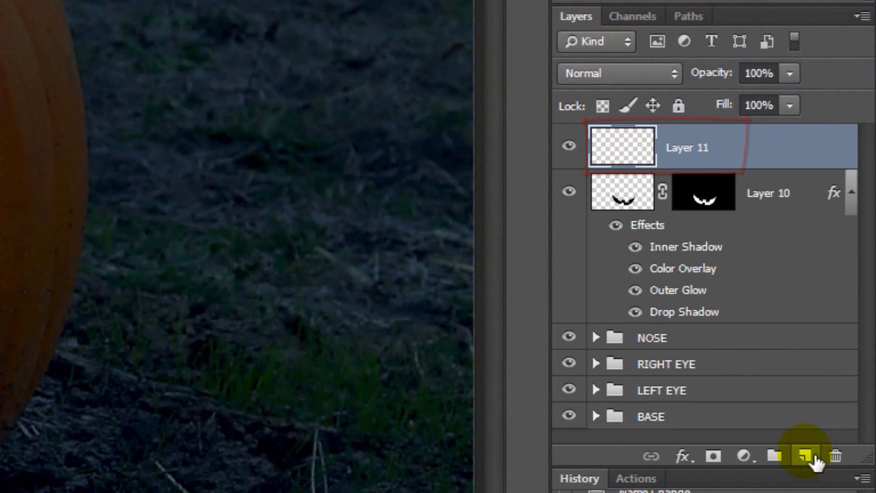
pyautogui.press('alt')
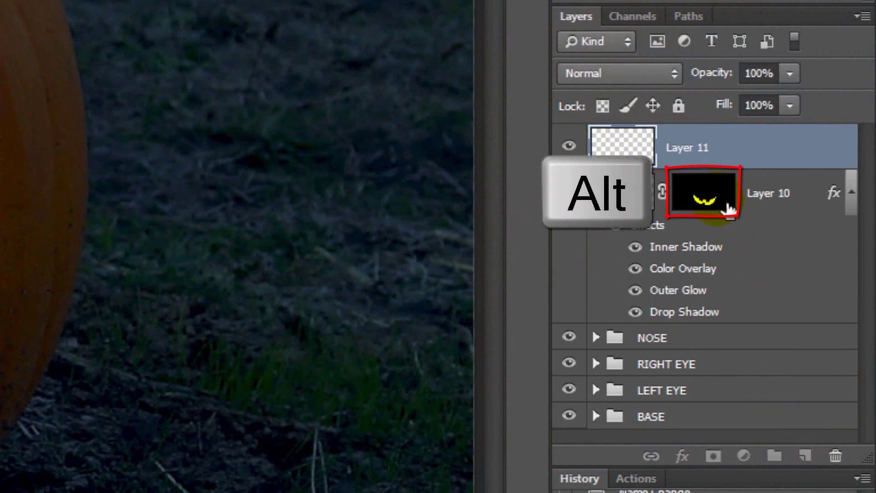
pyautogui.moveTo(728, 208); pyautogui.dragTo(736, 149)
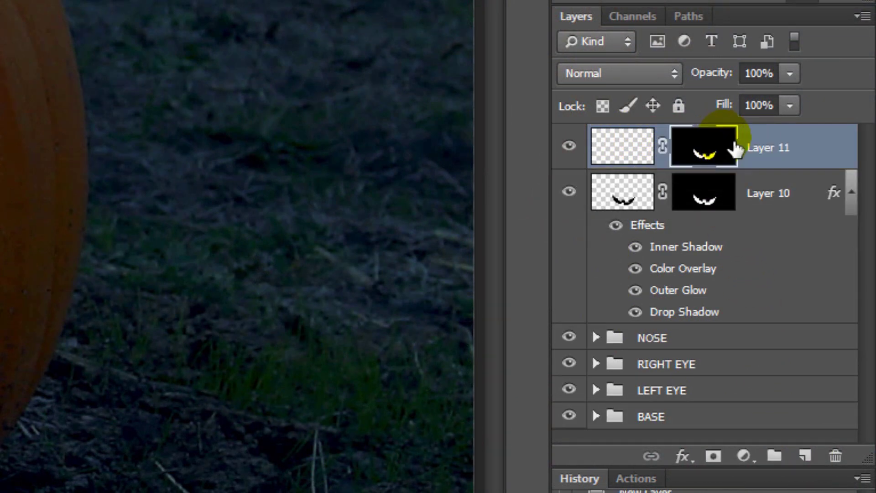
pyautogui.click(637, 153)
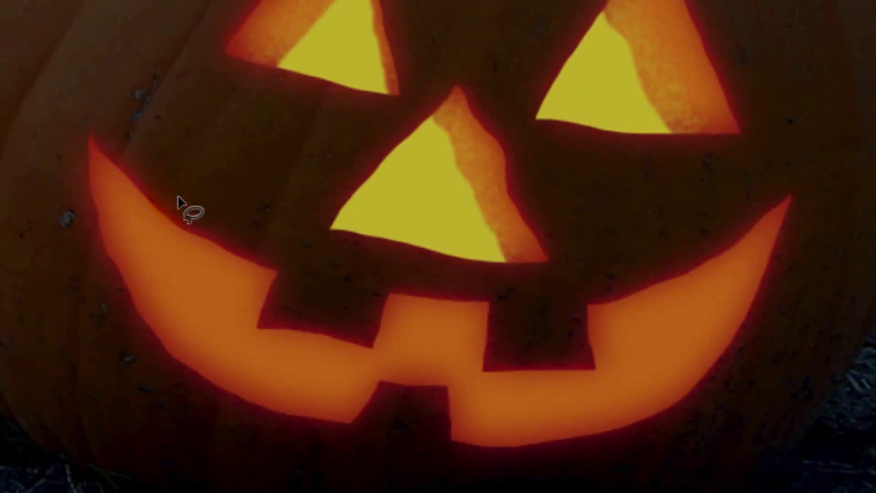
# Step: Lasso the mouth's inner area above its lower rim, subtracting a slanted wedge beside each of the two upper teeth
pyautogui.moveTo(177, 195); pyautogui.dragTo(208, 269)
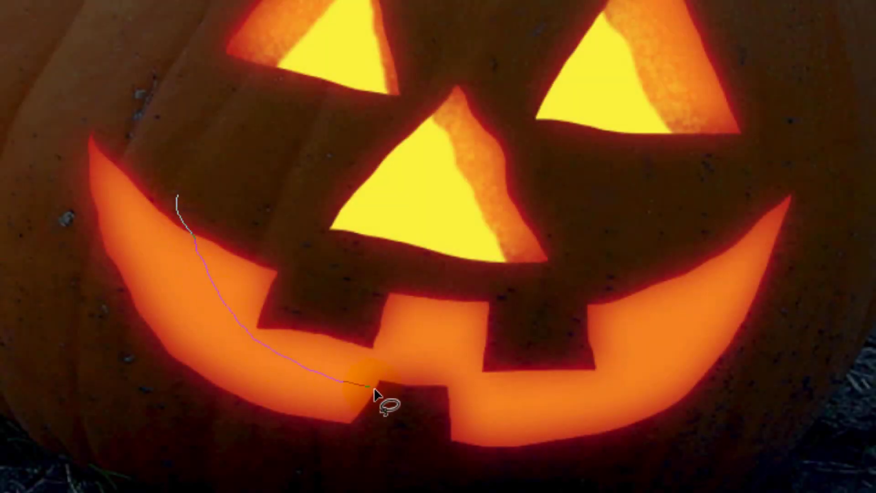
pyautogui.moveTo(643, 351)
pyautogui.mouseDown()
pyautogui.moveTo(553, 297)
pyautogui.moveTo(289, 254)
pyautogui.moveTo(183, 203)
pyautogui.moveTo(190, 207)
pyautogui.mouseUp()
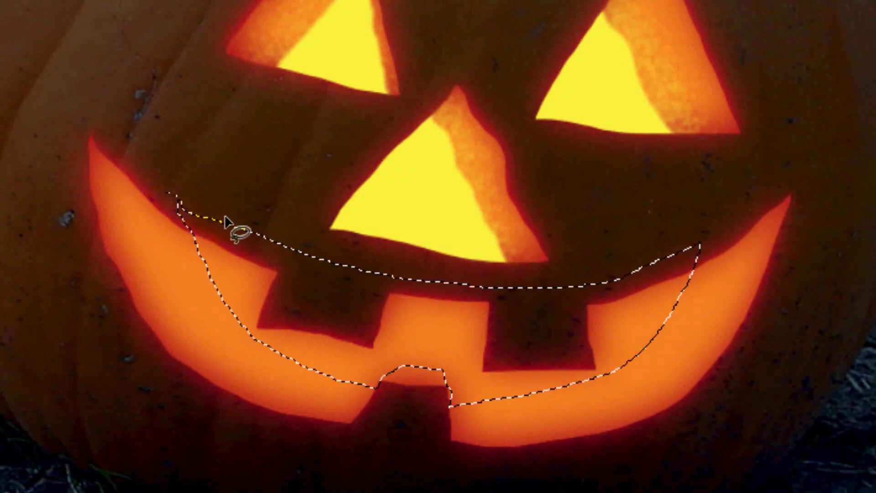
pyautogui.press('alt')
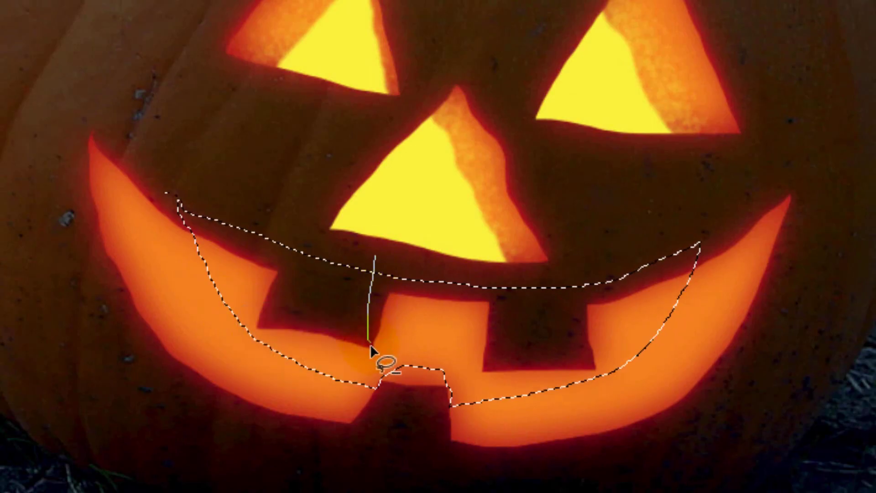
pyautogui.moveTo(370, 344)
pyautogui.mouseDown()
pyautogui.moveTo(382, 347)
pyautogui.moveTo(404, 272)
pyautogui.mouseUp()
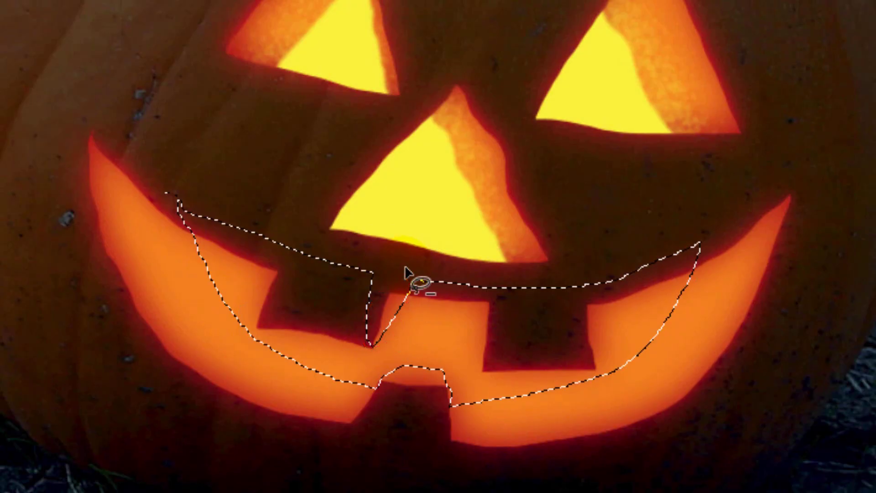
pyautogui.press('alt')
pyautogui.moveTo(515, 273)
pyautogui.mouseDown()
pyautogui.moveTo(512, 319)
pyautogui.moveTo(485, 373)
pyautogui.moveTo(475, 281)
pyautogui.moveTo(515, 290)
pyautogui.mouseUp()
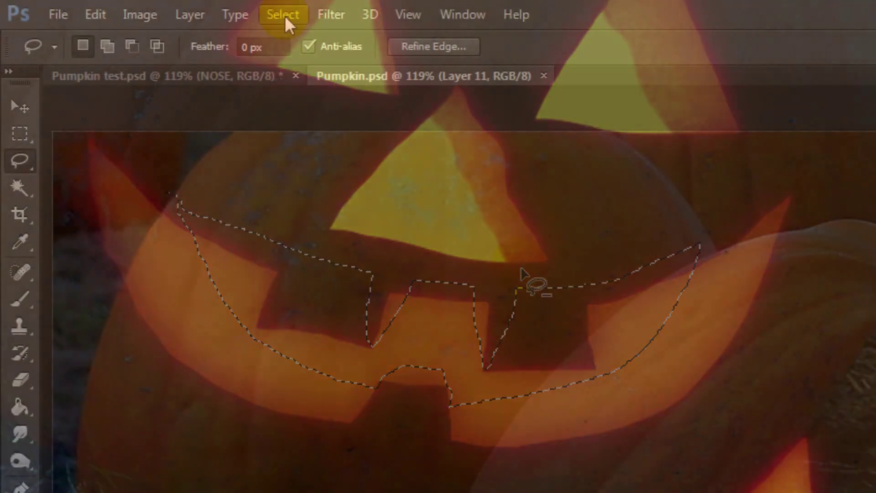
# Step: Feather the inner mouth selection by 1 pixel, fill it with the yellow sampled from the nose and deselect
pyautogui.click(284, 16)
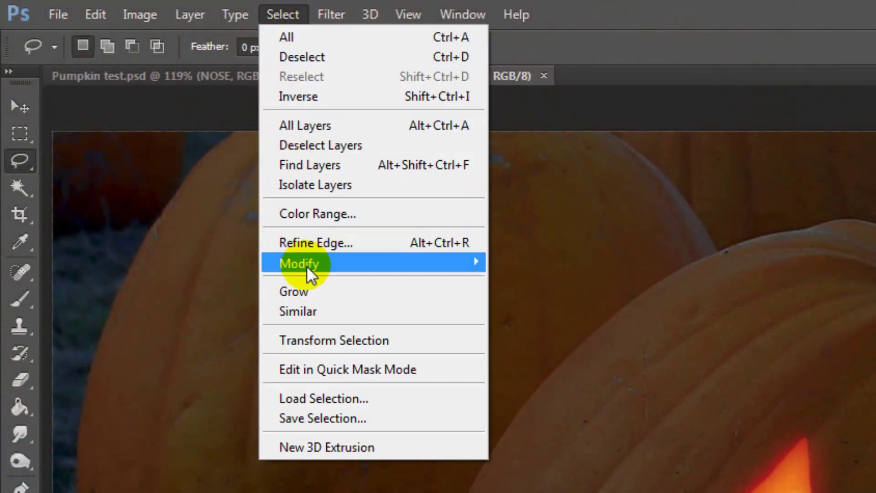
pyautogui.moveTo(307, 264)
pyautogui.click(183, 342)
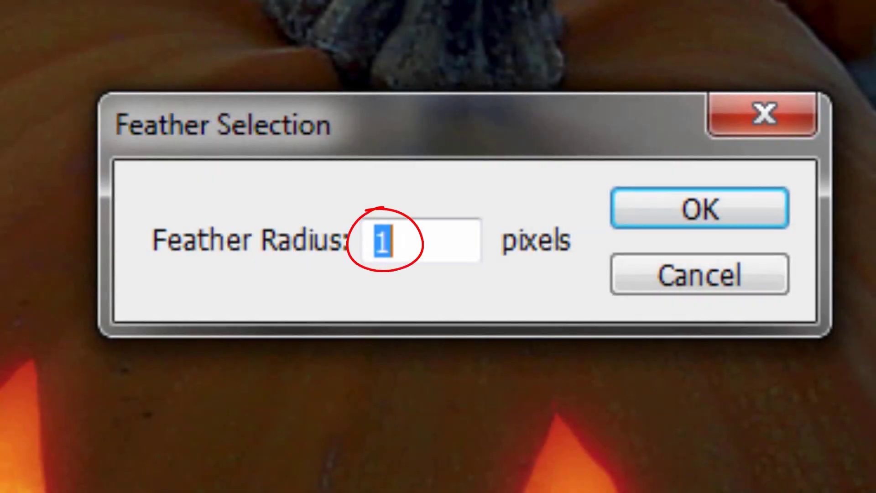
pyautogui.click(690, 213)
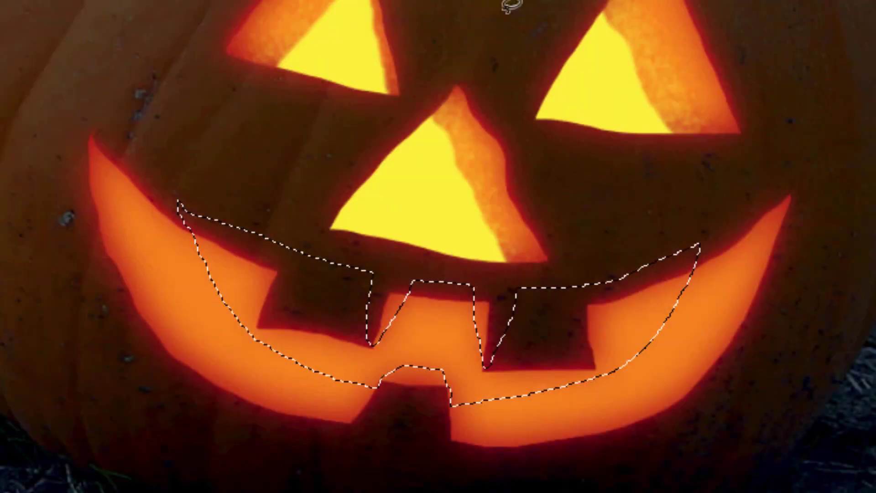
pyautogui.hotkey('ctrl', 'i')
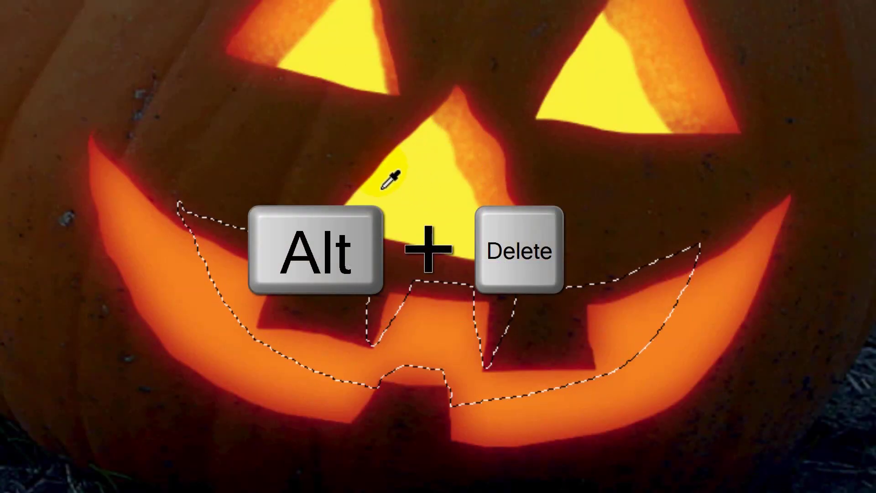
pyautogui.hotkey('alt', 'Delete')
pyautogui.hotkey('ctrl', 'd')
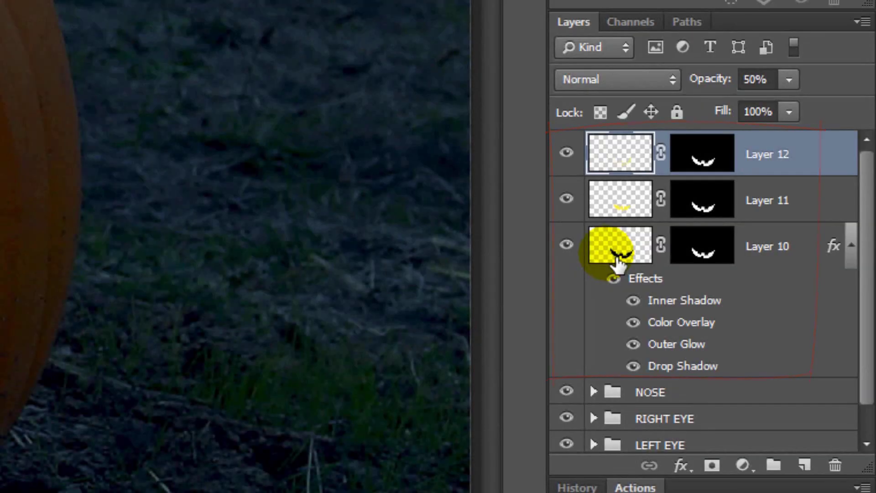
# Step: Group Layers 10 to 12 and name the group MOUTH
pyautogui.keyDown('shift'); pyautogui.click(619, 262); pyautogui.keyUp('shift')
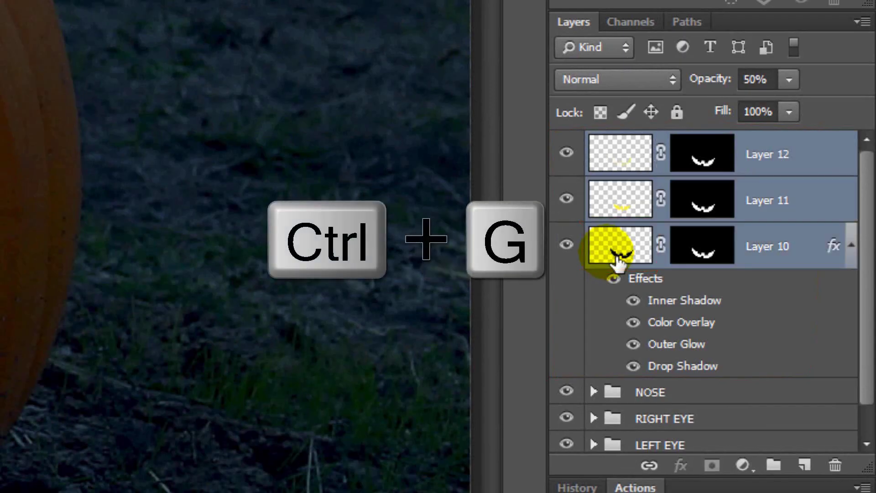
pyautogui.hotkey('ctrl', 'g')
pyautogui.doubleClick(646, 144)
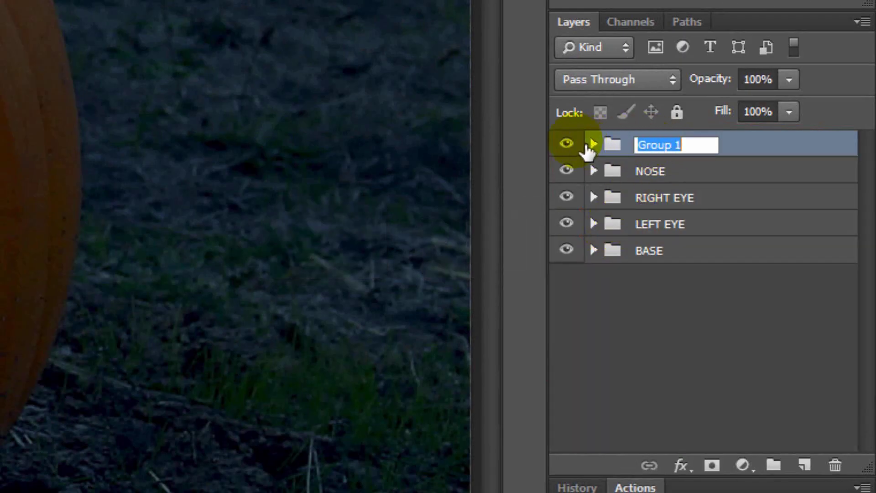
pyautogui.write('MOUTH')
pyautogui.press('Return')
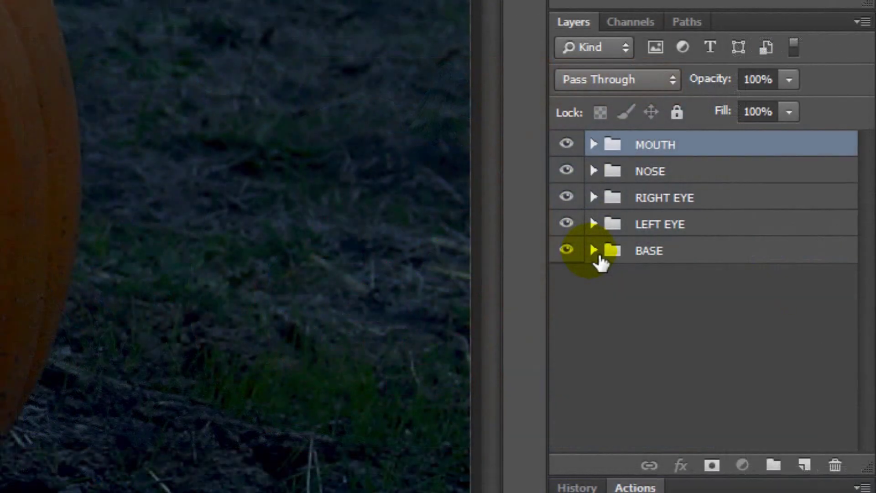
# Step: Duplicate the BASE photo layer to the top of the layer stack and hide the copy with an inverted, black layer mask
pyautogui.click(764, 297)
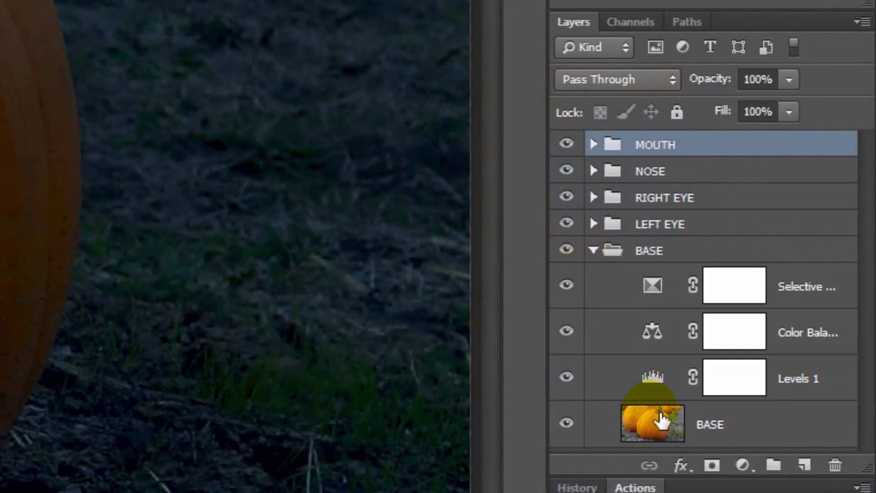
pyautogui.click(671, 431)
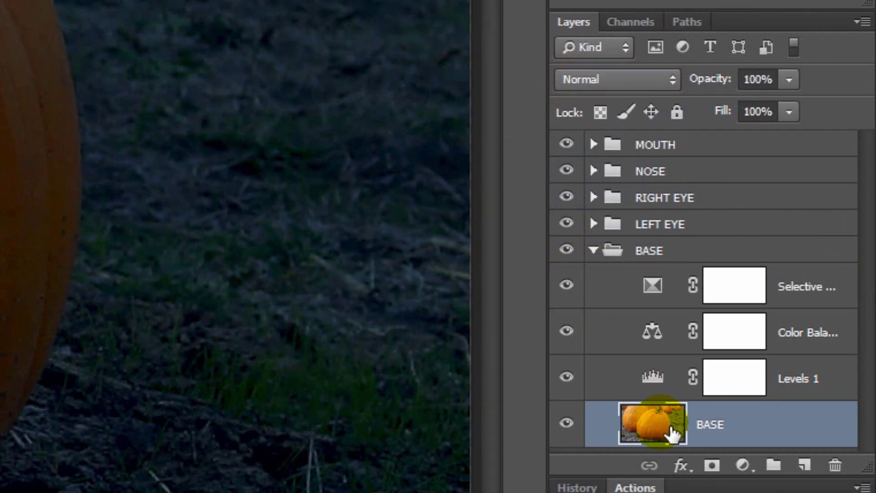
pyautogui.hotkey('ctrl', 'j')
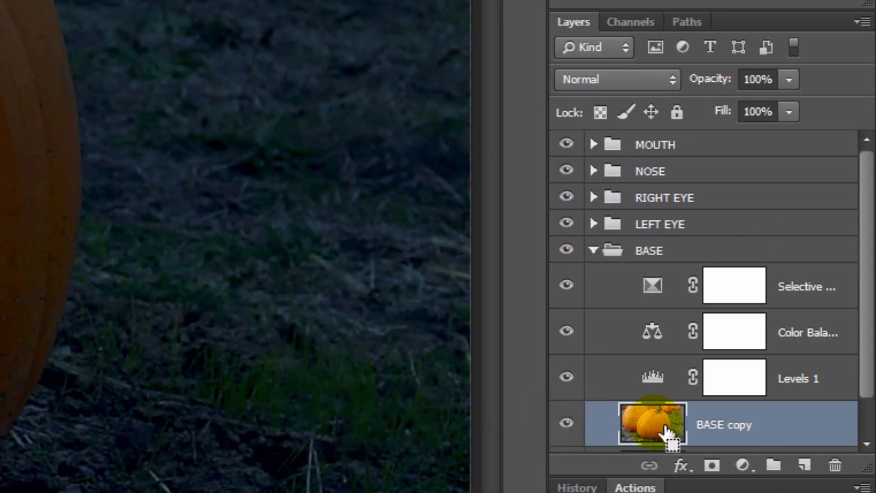
pyautogui.moveTo(666, 434); pyautogui.dragTo(662, 144)
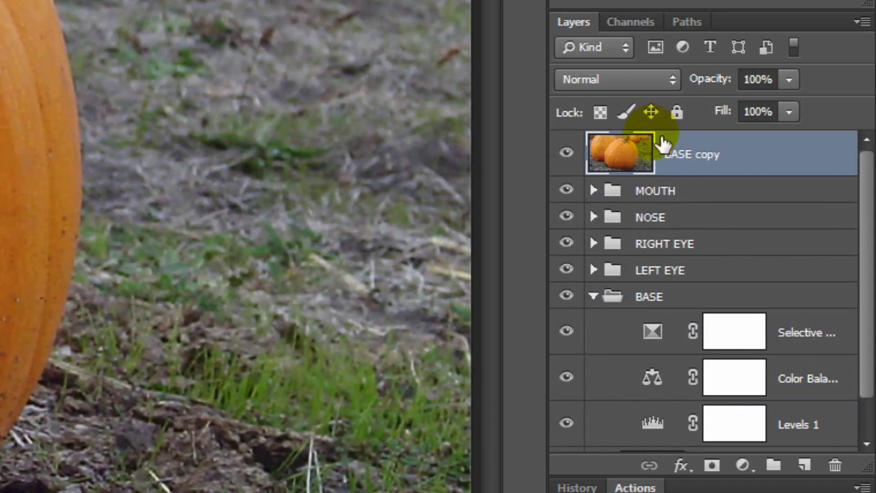
pyautogui.click(712, 465)
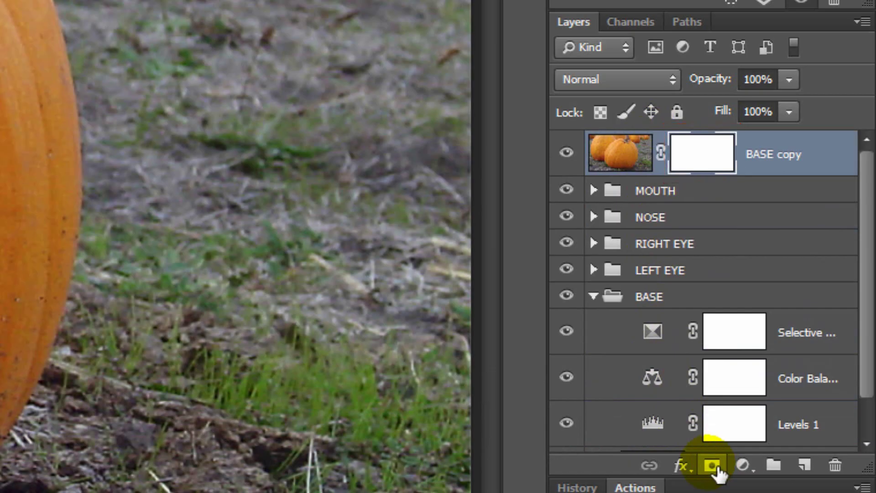
pyautogui.hotkey('ctrl', 'i')
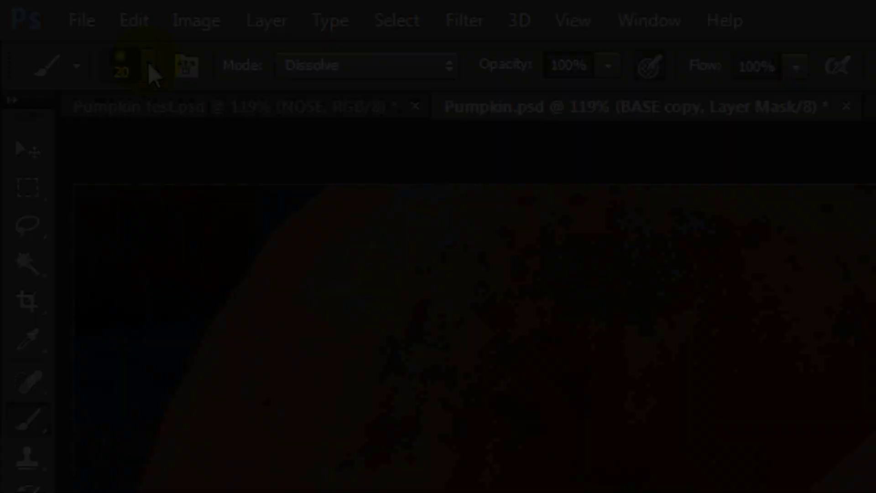
# Step: Paint the ground in front of the pumpkin's base on the BASE copy mask with a soft 150 px brush in Normal mode
pyautogui.click(149, 67)
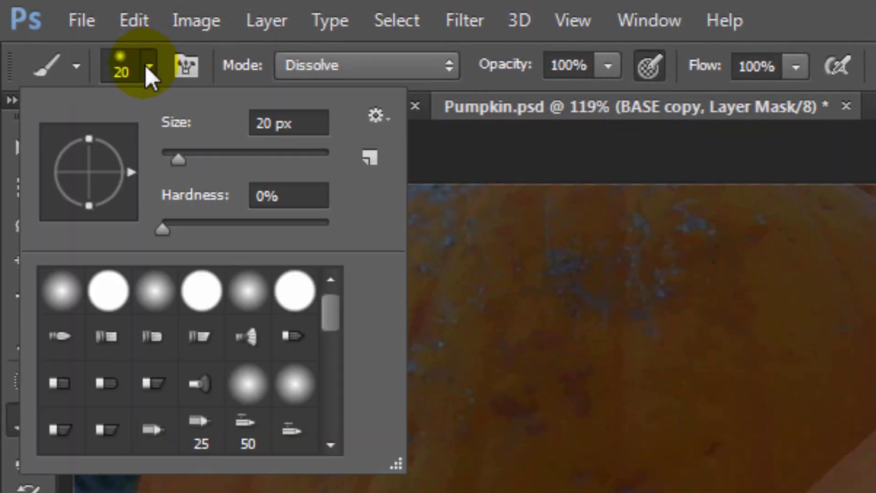
pyautogui.doubleClick(277, 132)
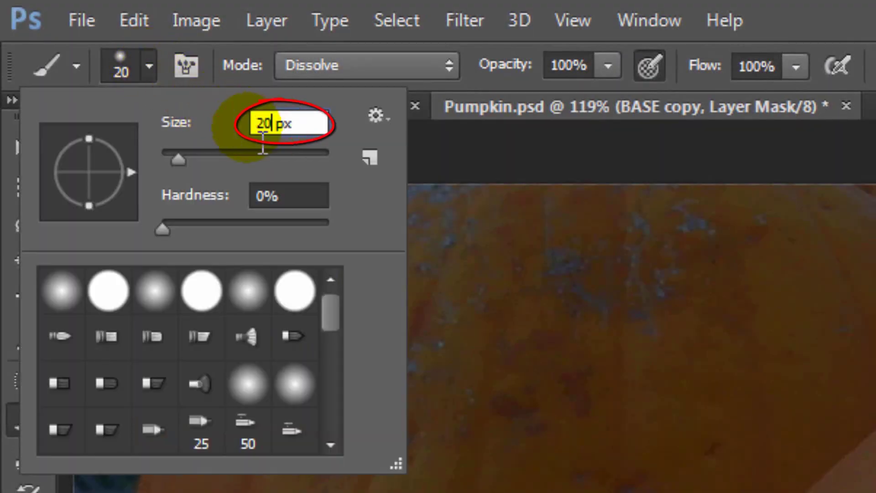
pyautogui.write('150')
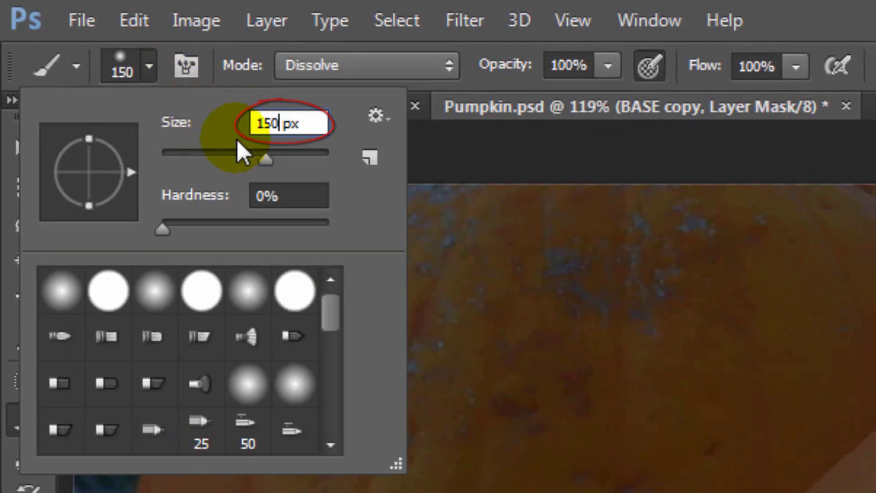
pyautogui.click(381, 64)
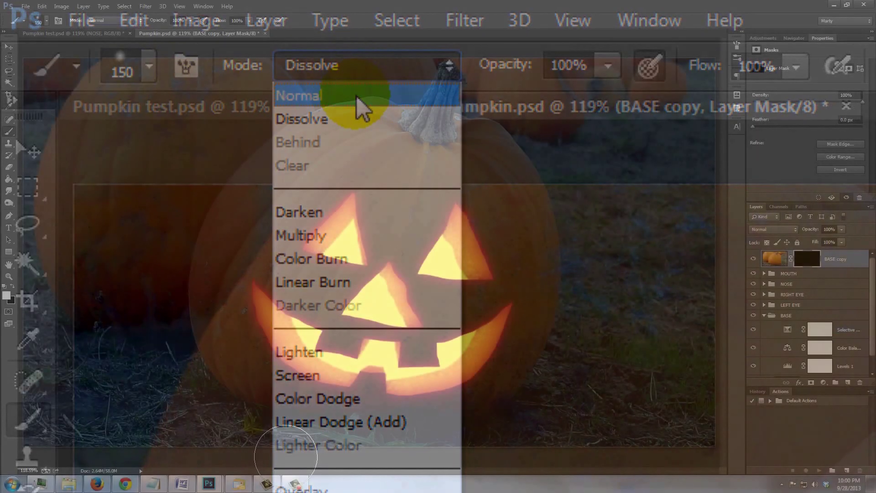
pyautogui.click(357, 96)
pyautogui.moveTo(319, 462)
pyautogui.mouseDown()
pyautogui.moveTo(487, 474)
pyautogui.moveTo(373, 480)
pyautogui.moveTo(293, 473)
pyautogui.mouseUp()
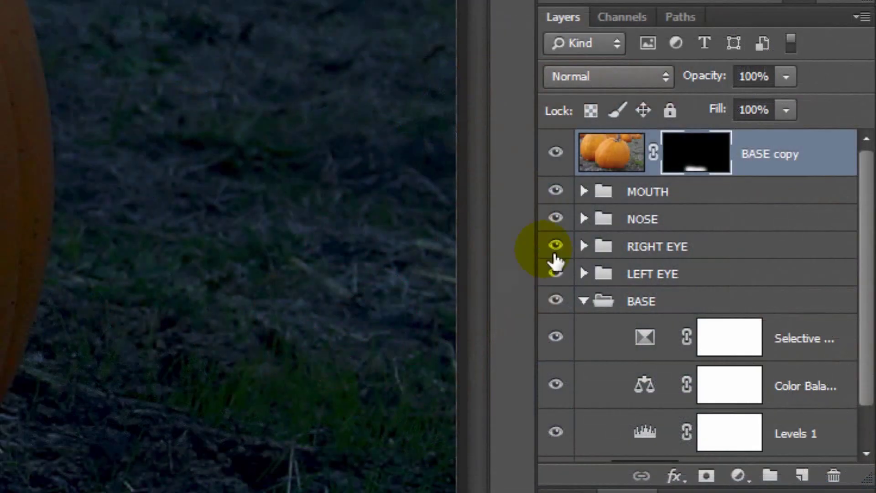
# Step: Add a Color Overlay layer style to the BASE copy layer's photo and set its colour to fffcd0
pyautogui.click(774, 261)
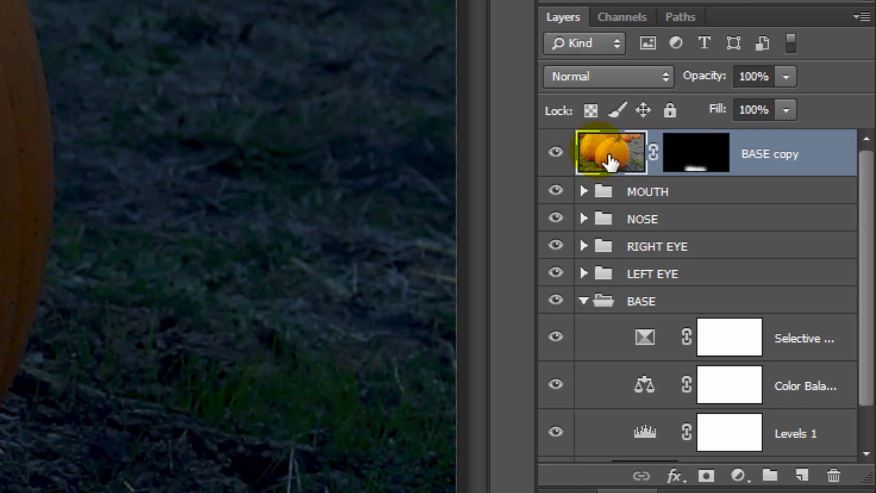
pyautogui.doubleClick(610, 160)
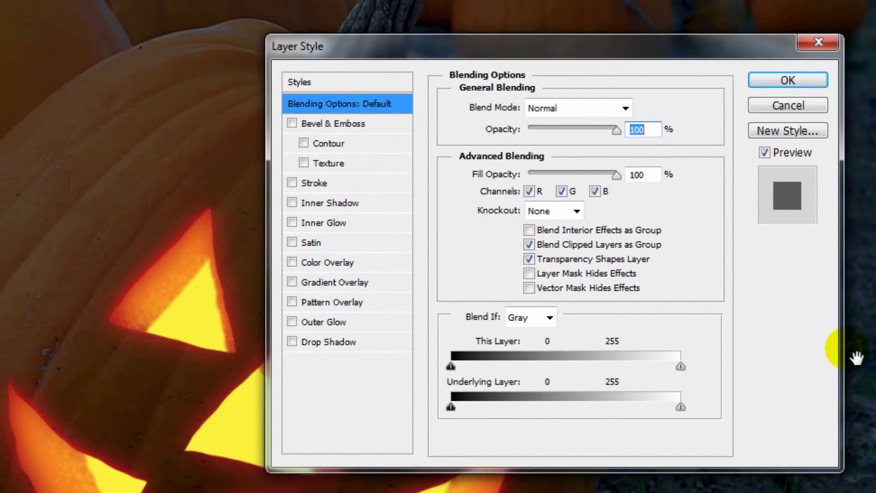
pyautogui.click(316, 298)
pyautogui.click(330, 264)
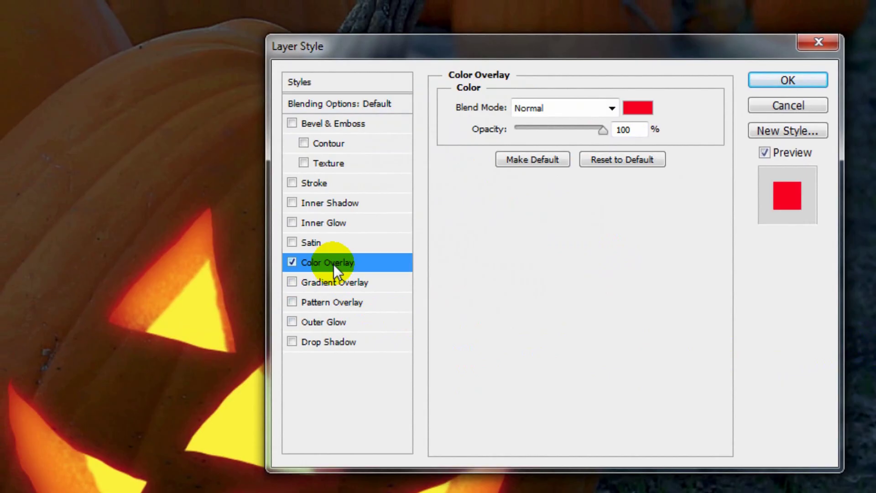
pyautogui.click(639, 109)
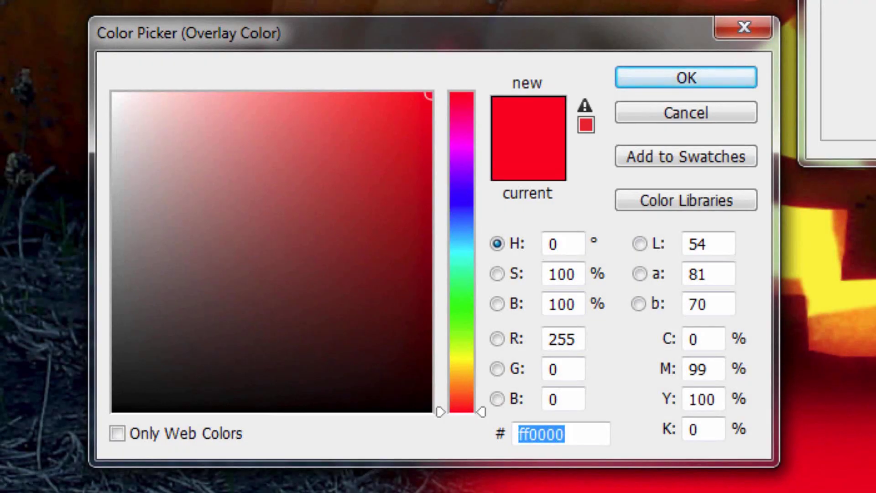
pyautogui.write('fffcd0')
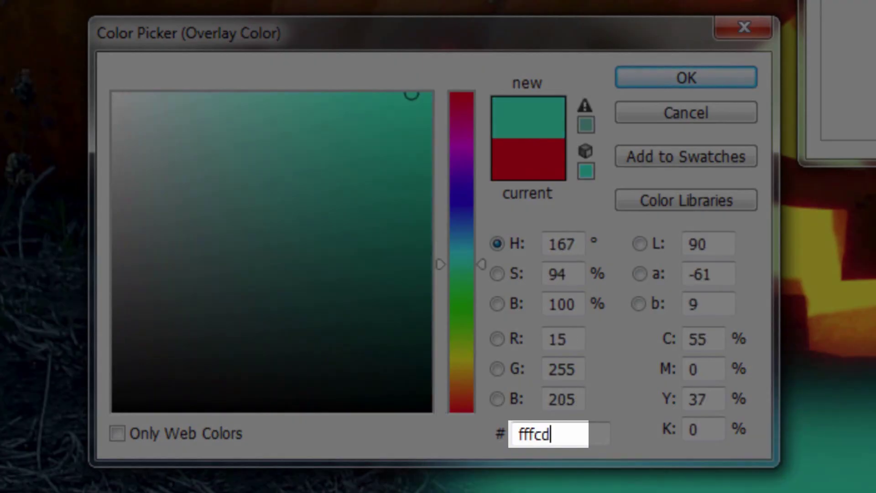
pyautogui.press('Return')
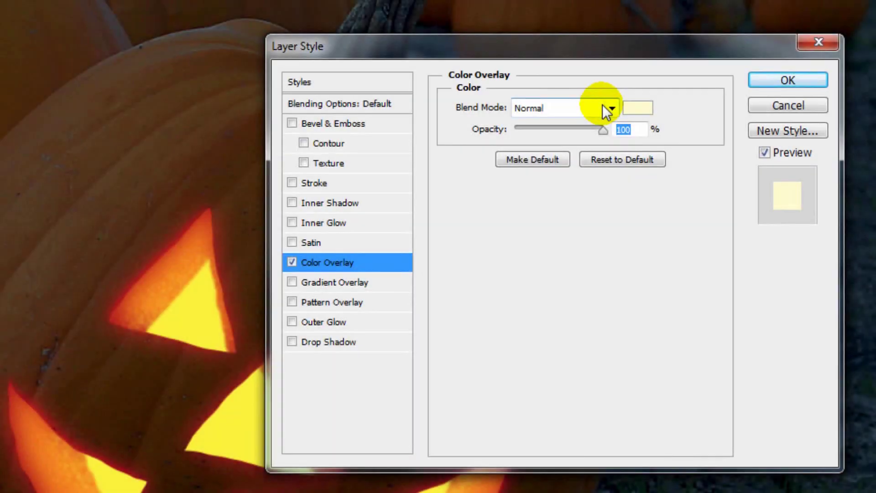
# Step: Set the Color Overlay's blend mode to Linear Burn and apply the layer style
pyautogui.click(611, 109)
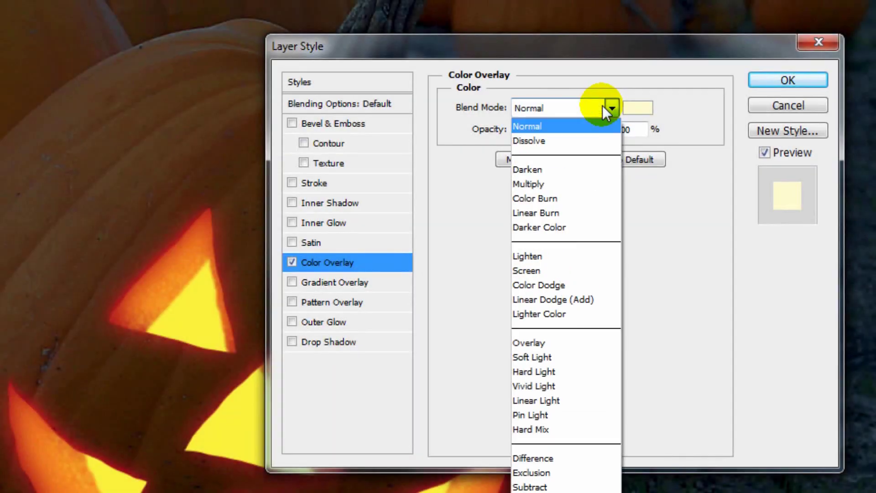
pyautogui.click(568, 211)
pyautogui.click(765, 81)
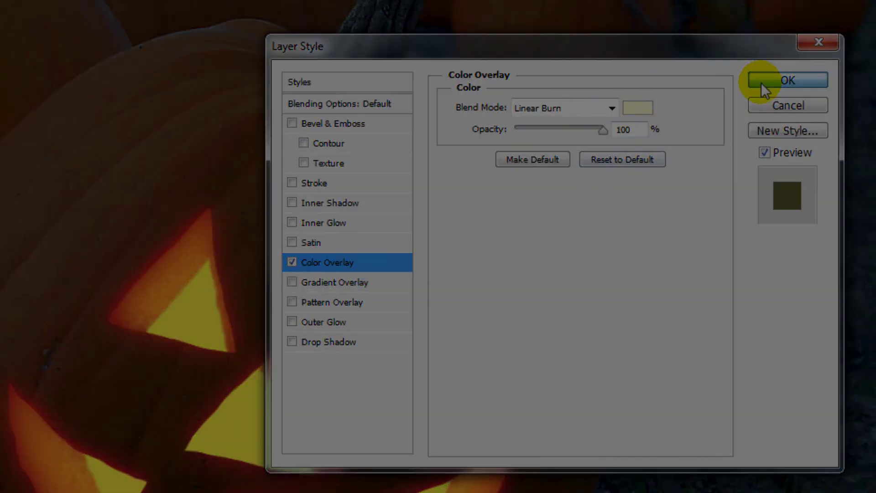